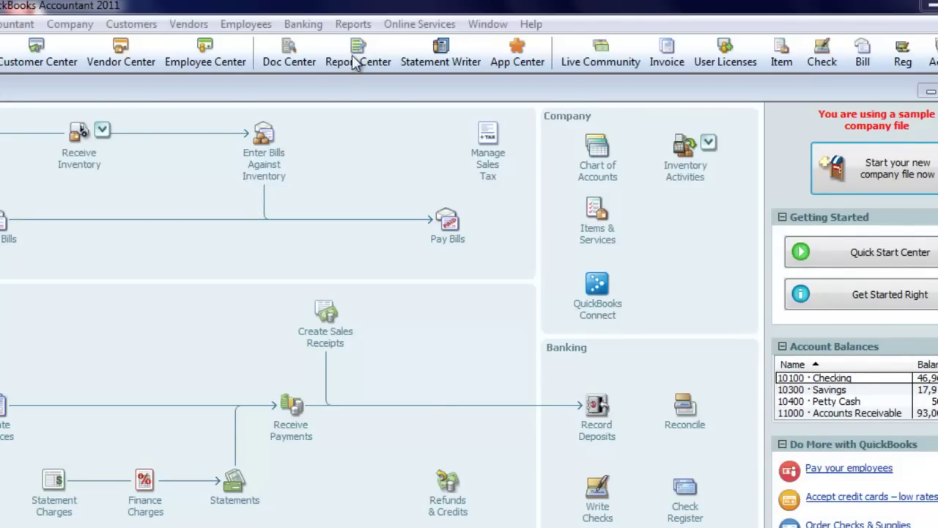
Step: Open the Rock Castle Construction Balance Sheet Summary report and its export options
click(353, 25)
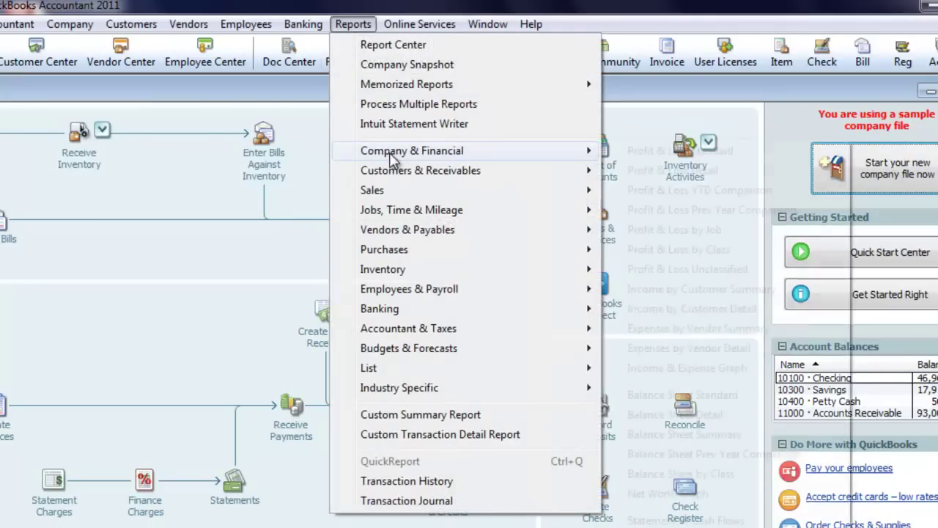
mouse_move(412, 150)
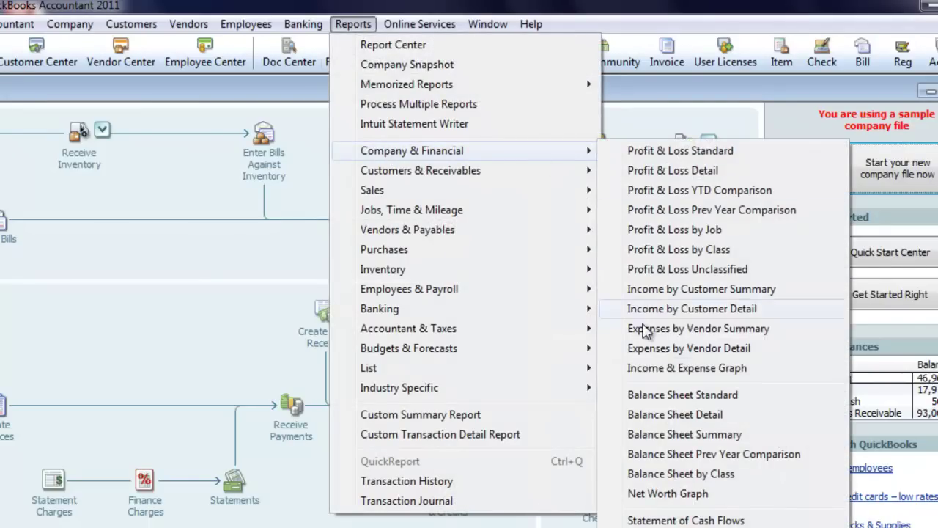
click(658, 436)
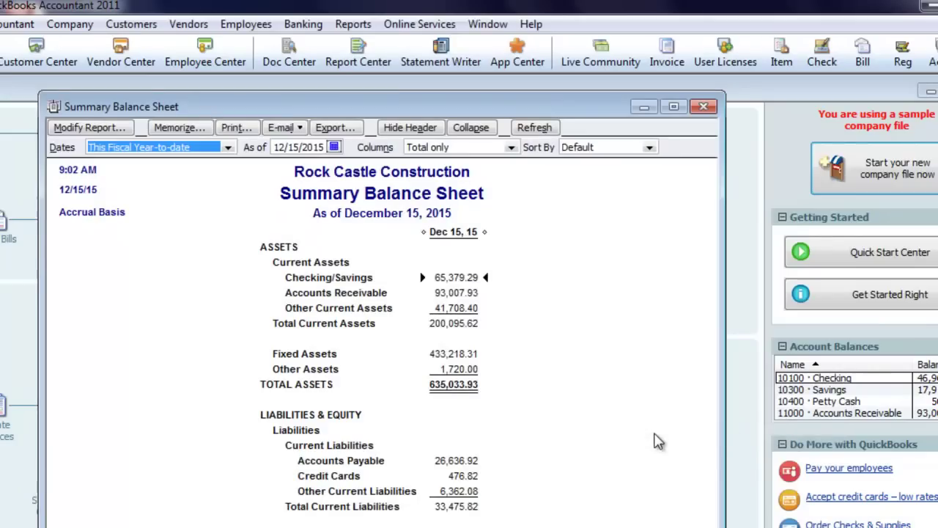
click(341, 129)
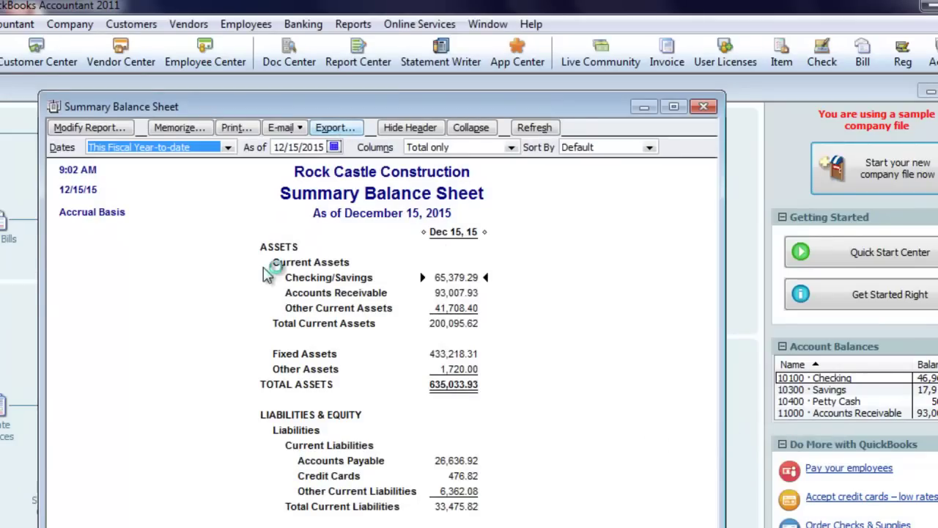
Step: Export the report to a new Excel workbook fitted to one page
click(334, 473)
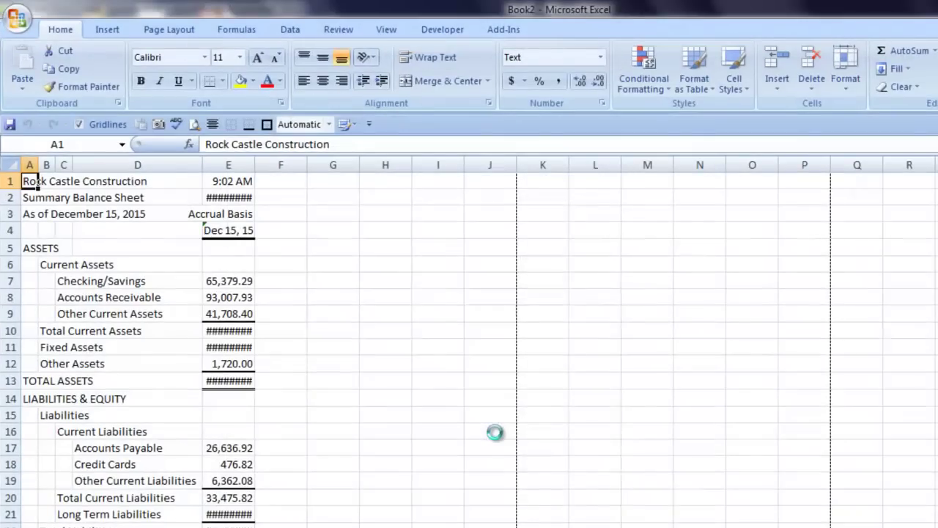
click(329, 125)
click(321, 155)
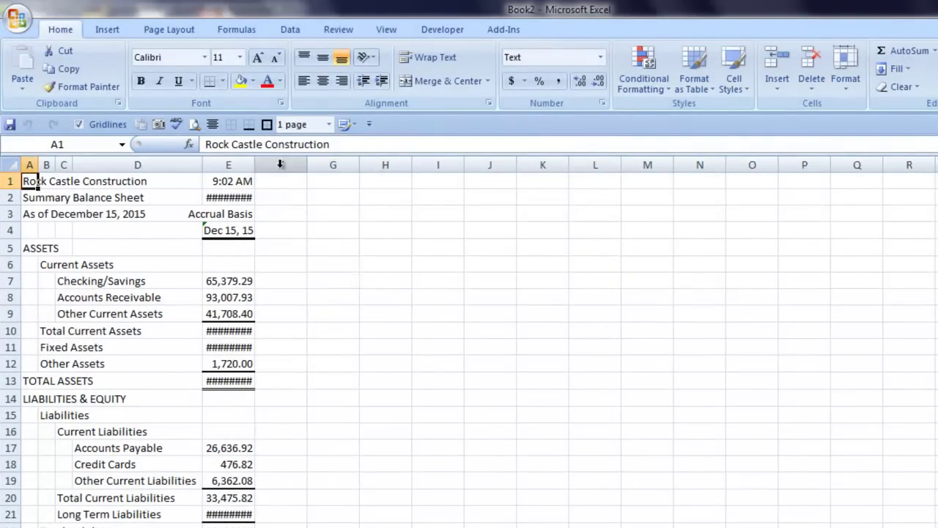
Step: Autofit column E and clear the time and date entries from E1:E3
double_click(254, 165)
drag(247, 183, 251, 206)
key(Delete)
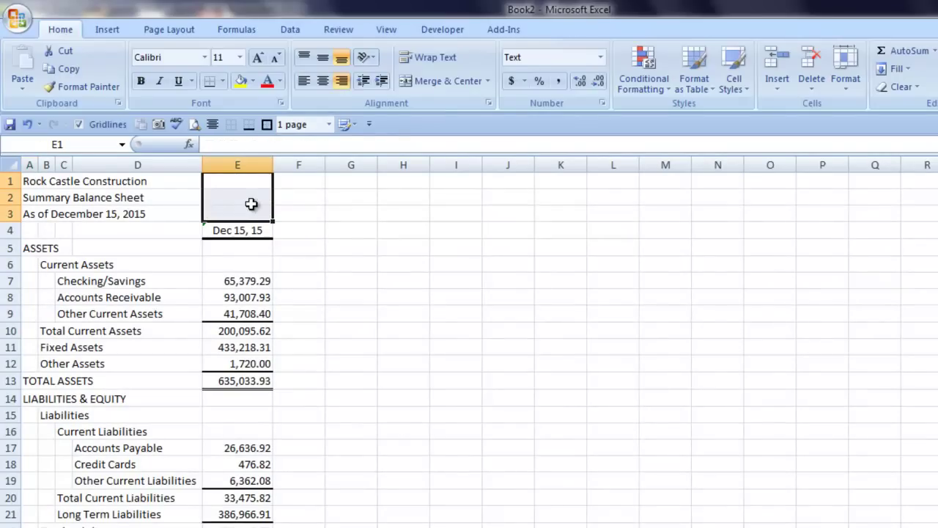
Step: Merge columns A–D across each row so account labels are no longer indented
drag(26, 165, 140, 164)
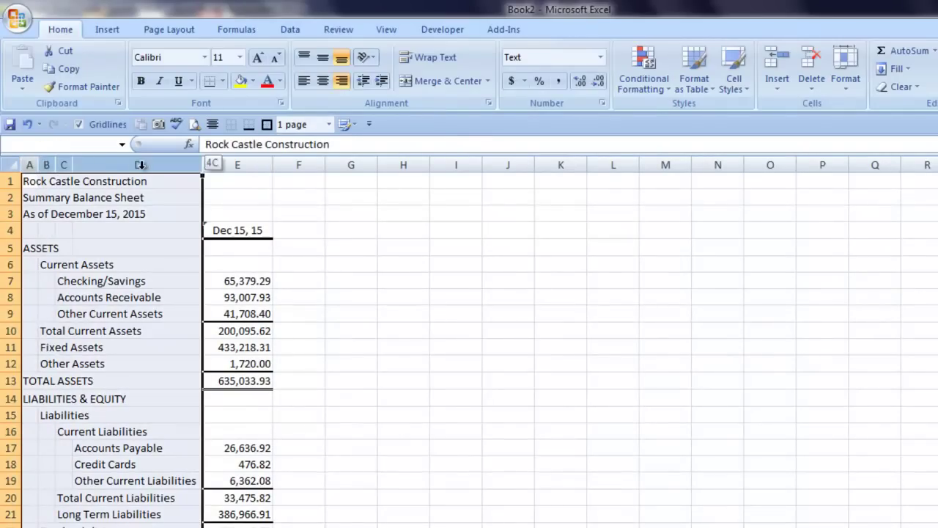
click(488, 81)
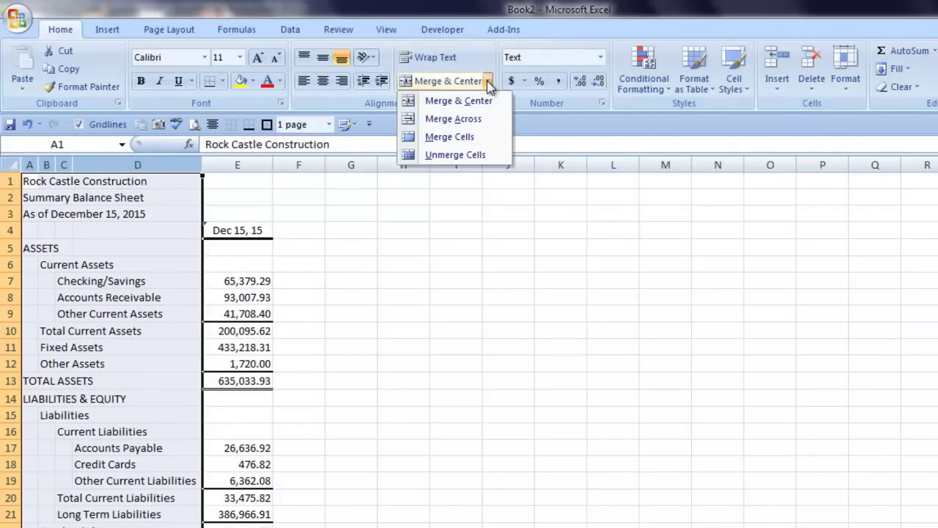
click(476, 119)
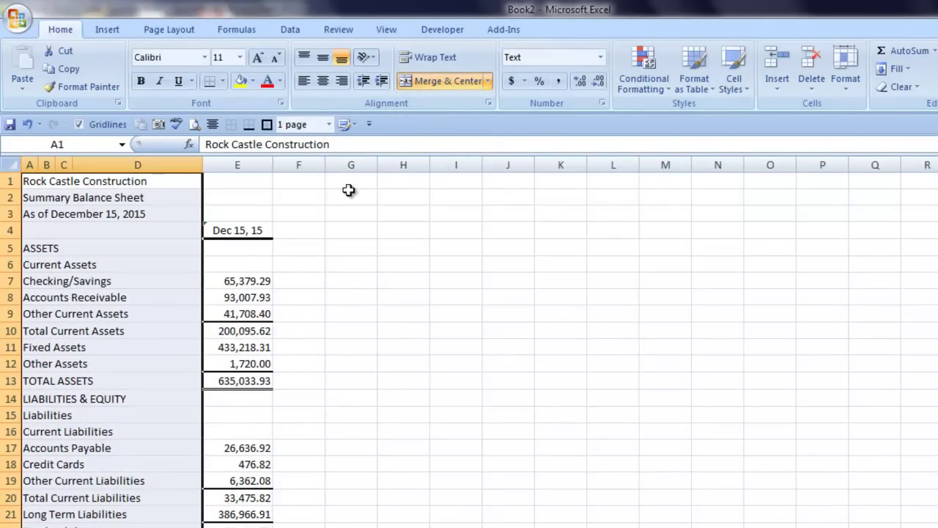
Step: Unmerge the three title lines in A1:D3
drag(31, 180, 31, 212)
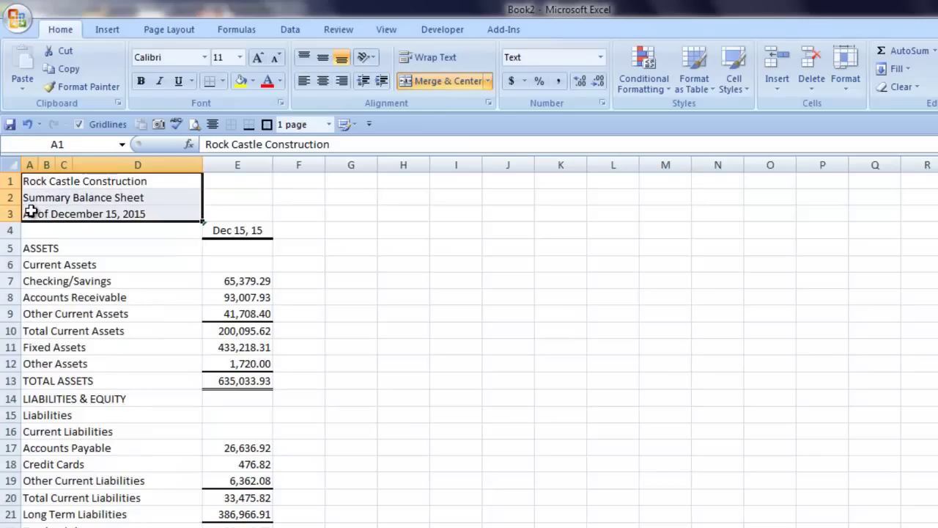
click(487, 82)
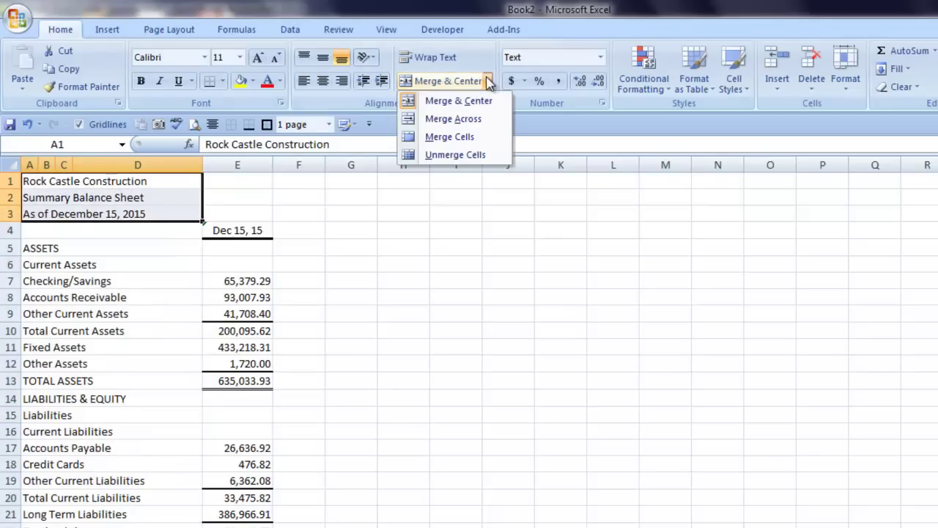
click(477, 153)
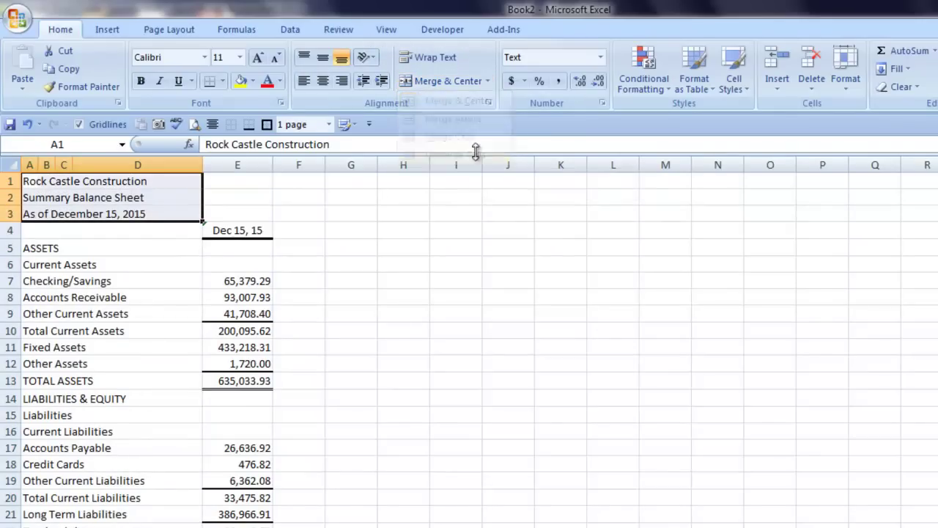
Step: Center the title lines across A1:K3 and narrow column D
drag(29, 179, 549, 220)
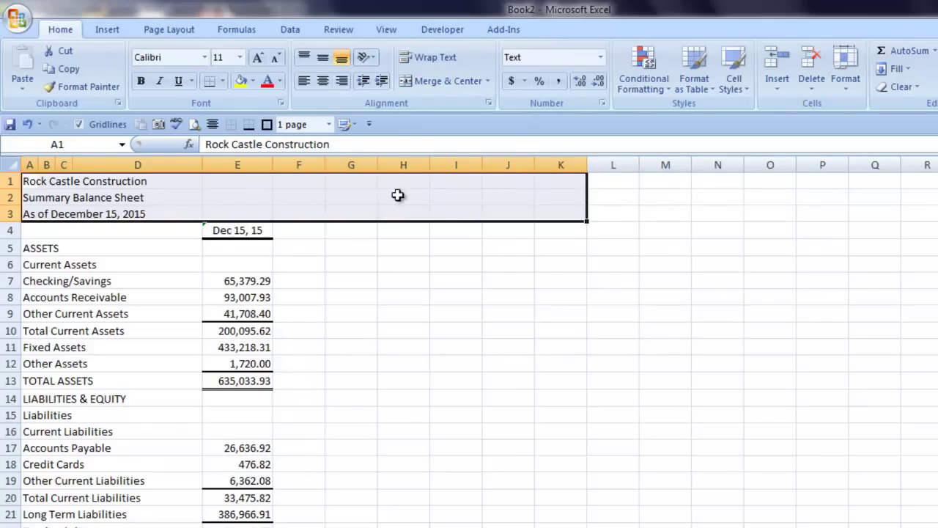
click(490, 105)
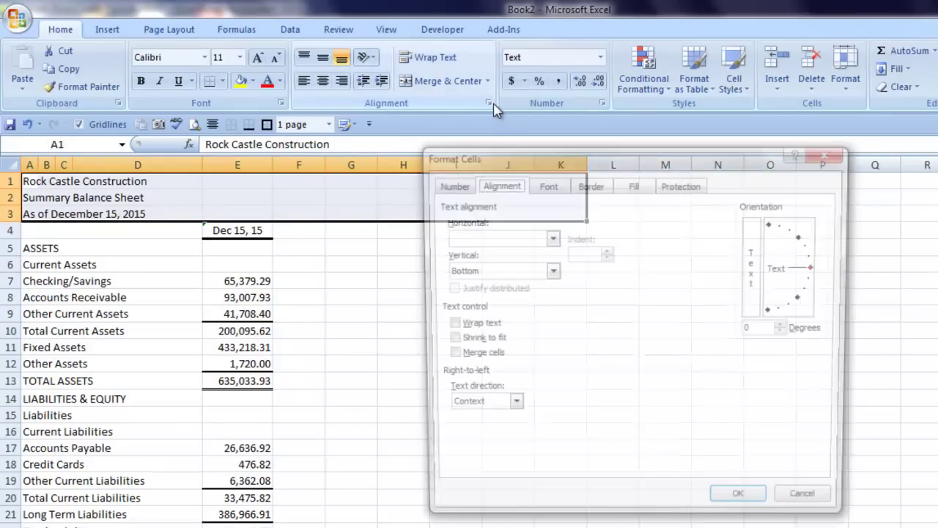
click(549, 238)
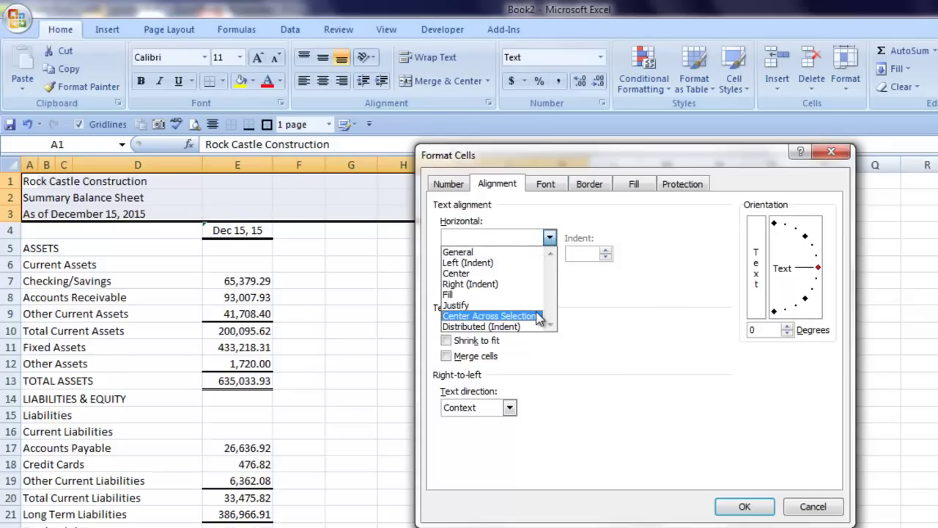
click(538, 317)
click(738, 506)
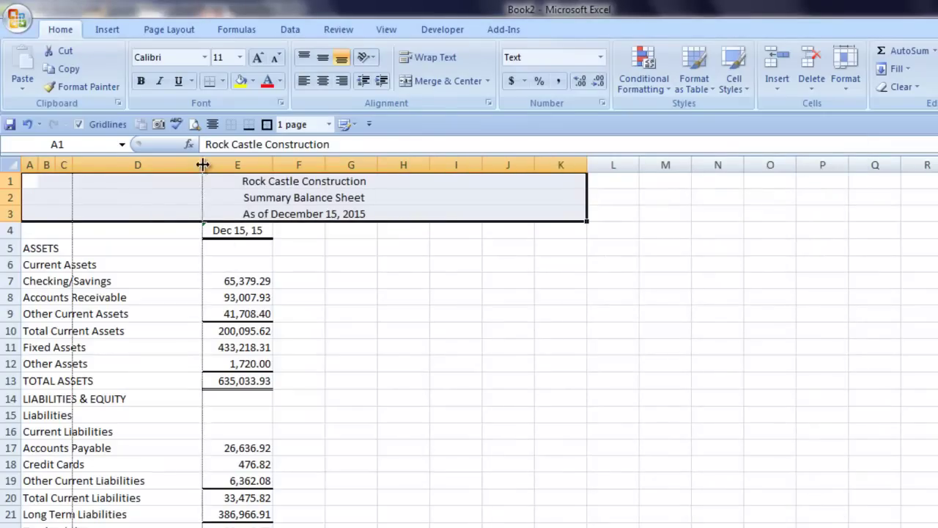
drag(202, 165, 170, 165)
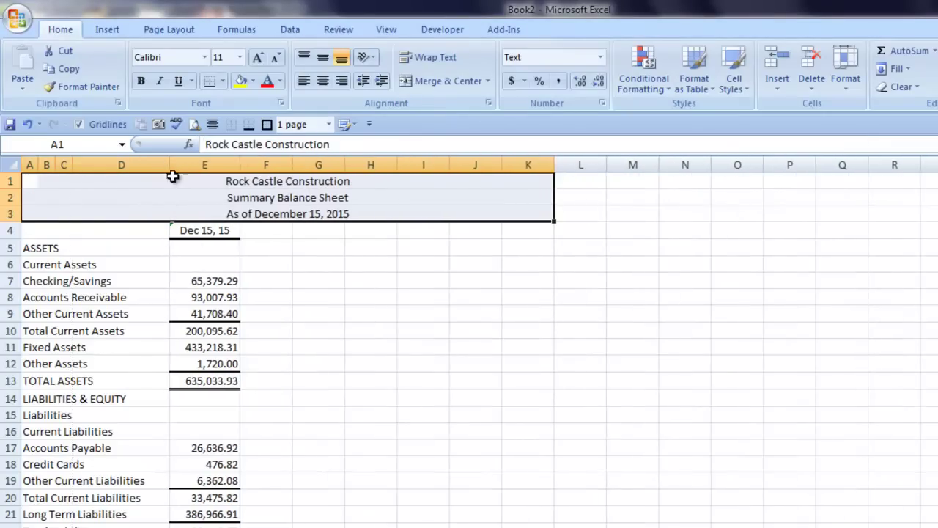
Step: Widen column F and enter headings 'Adjustment' in F4 and 'Pro Forma' in G4
click(279, 164)
drag(292, 165, 321, 165)
click(285, 231)
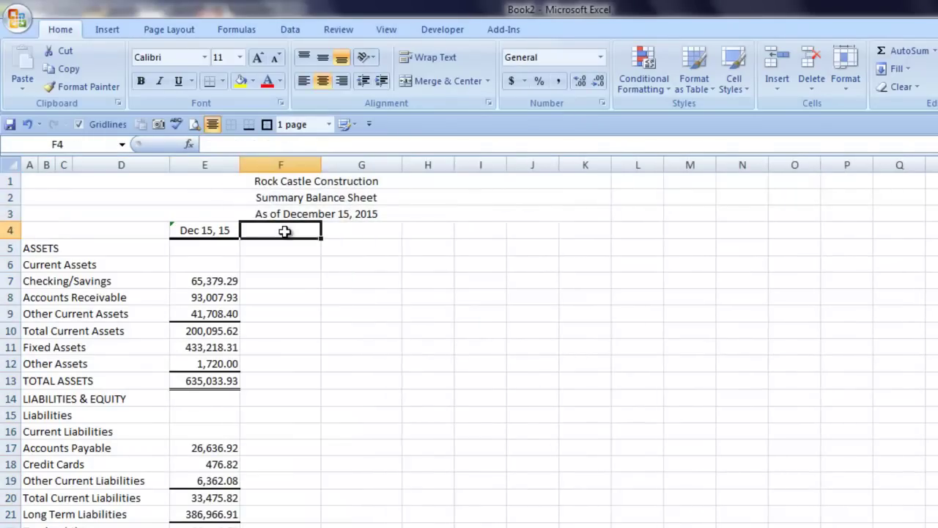
text(Ad)
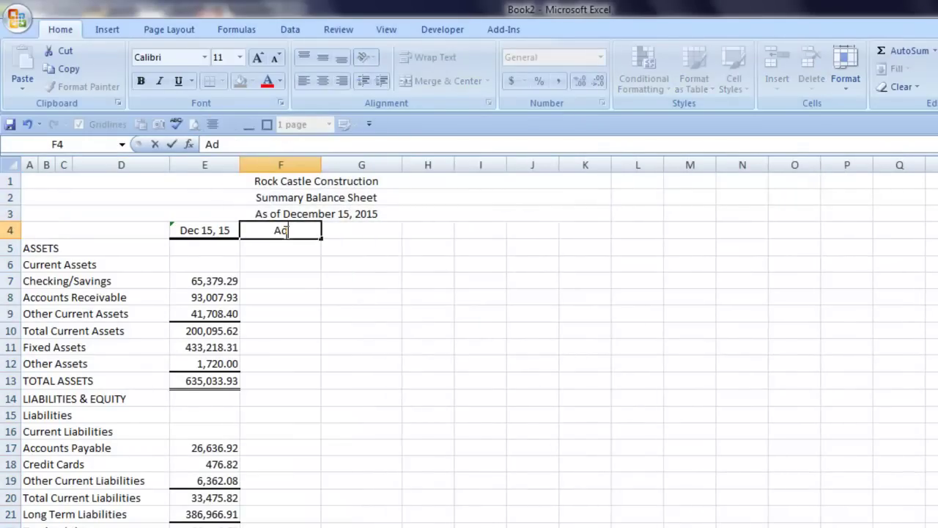
text(justment)
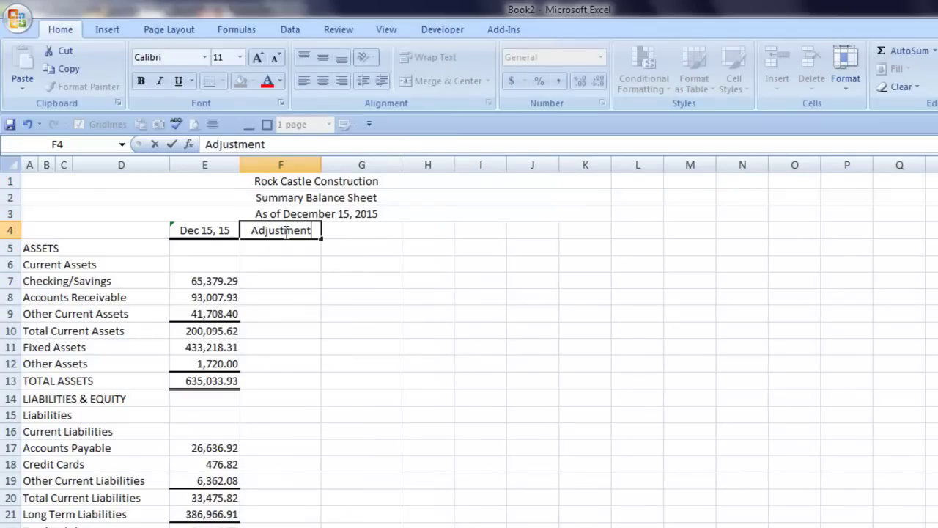
key(Tab)
text(P)
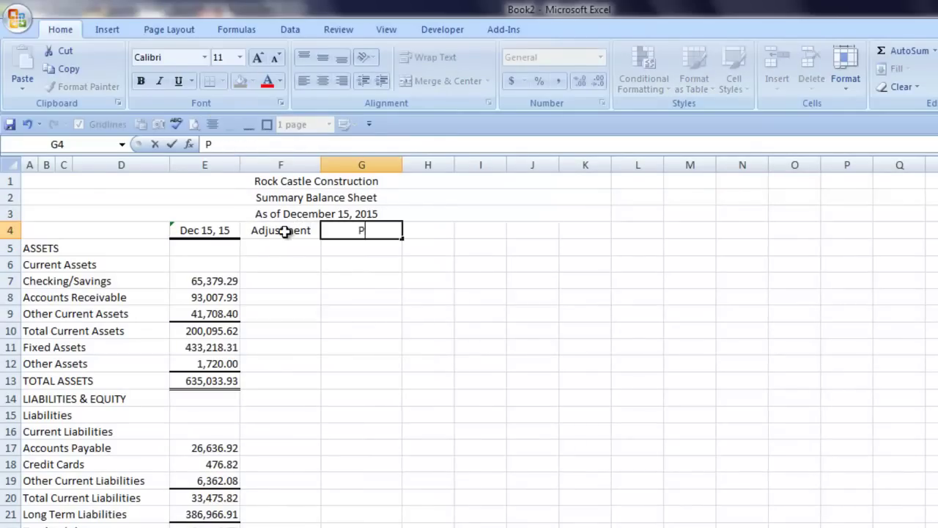
text(ro Forma)
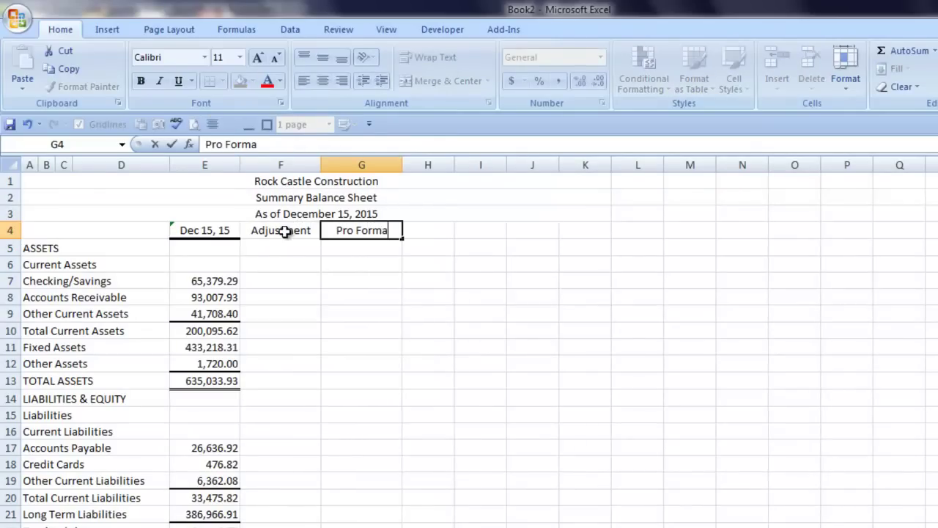
key(Left)
key(Left)
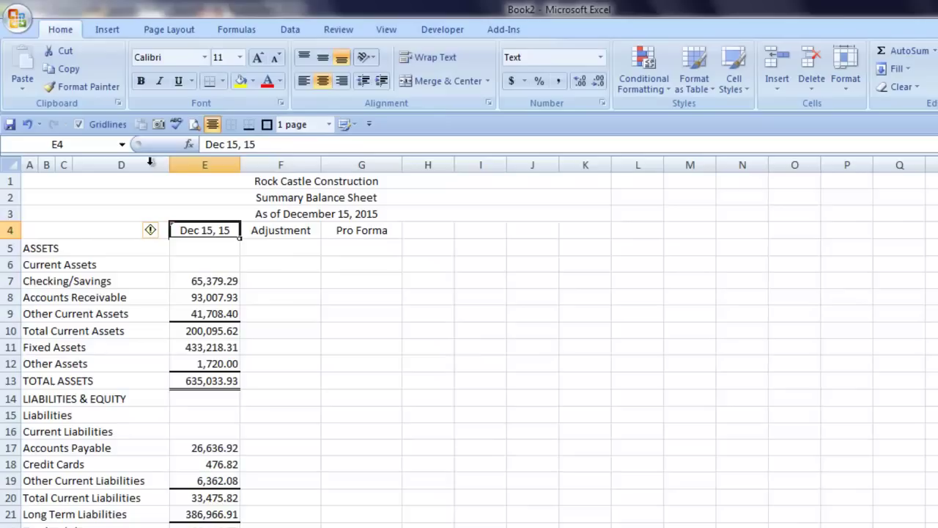
Step: Copy the underlined Dec 15, 15 heading format onto F4:G4
click(88, 86)
drag(254, 230, 375, 235)
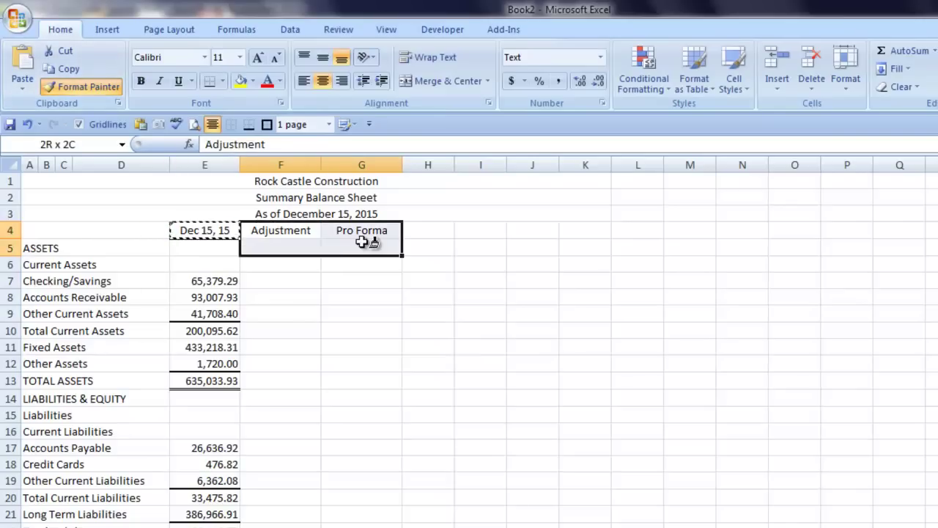
click(355, 283)
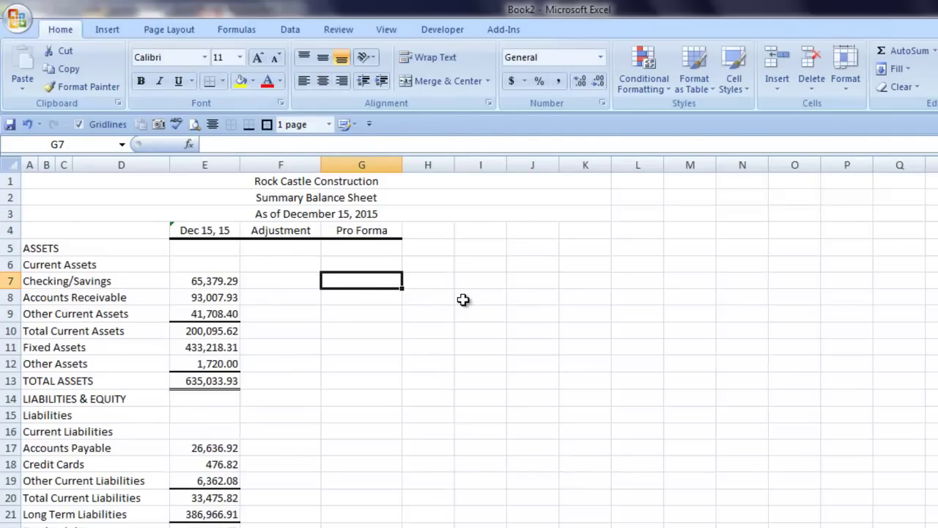
Step: Enter =E7+F7 in G7 and fill it down through G24
text(=)
key(Left)
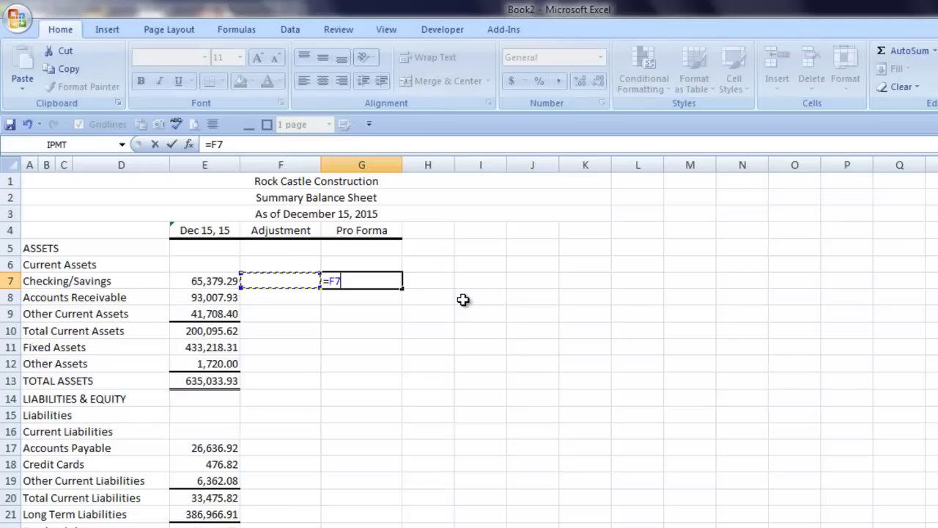
key(Left)
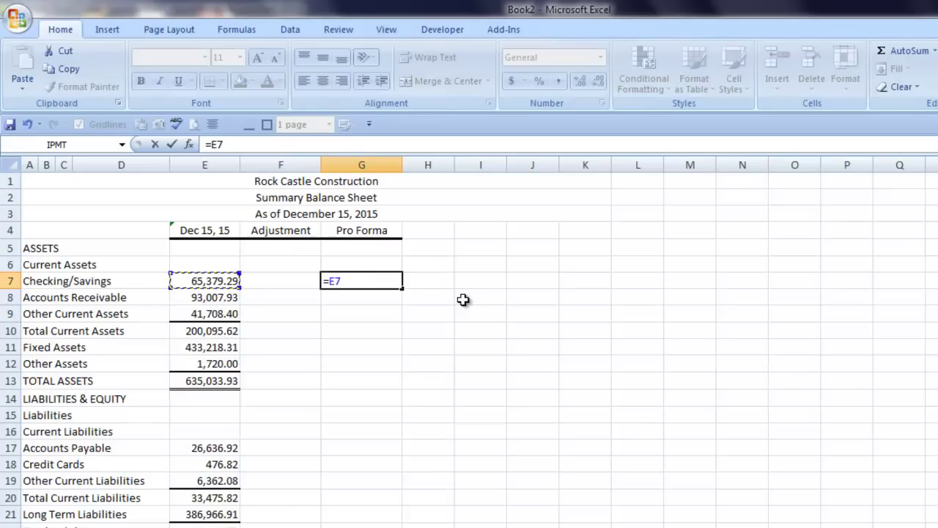
text(+)
key(Left)
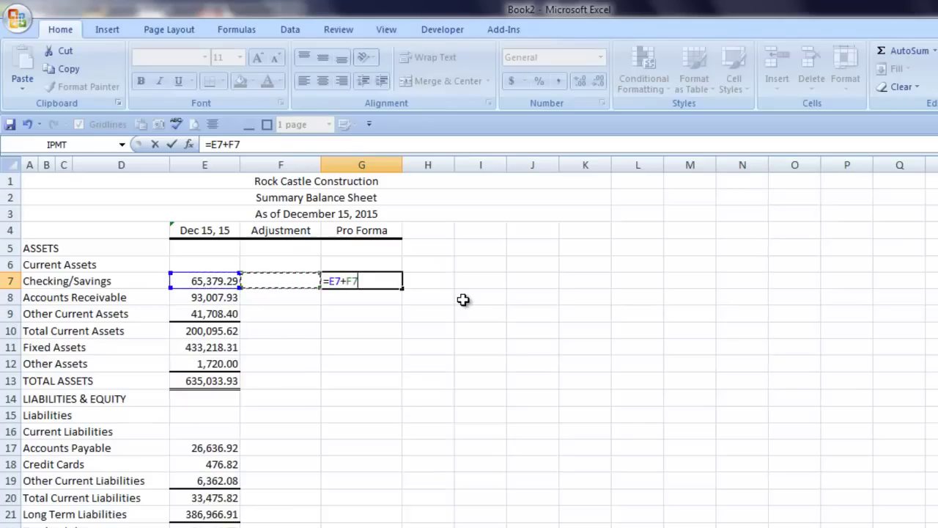
key(ctrl+Return)
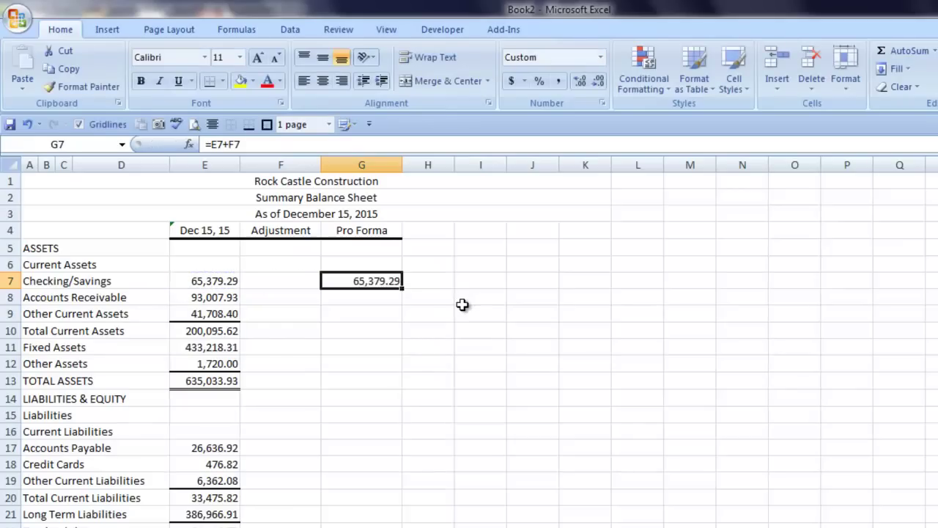
mouse_move(402, 288)
mouse_down()
mouse_move(399, 524)
mouse_move(384, 523)
mouse_up()
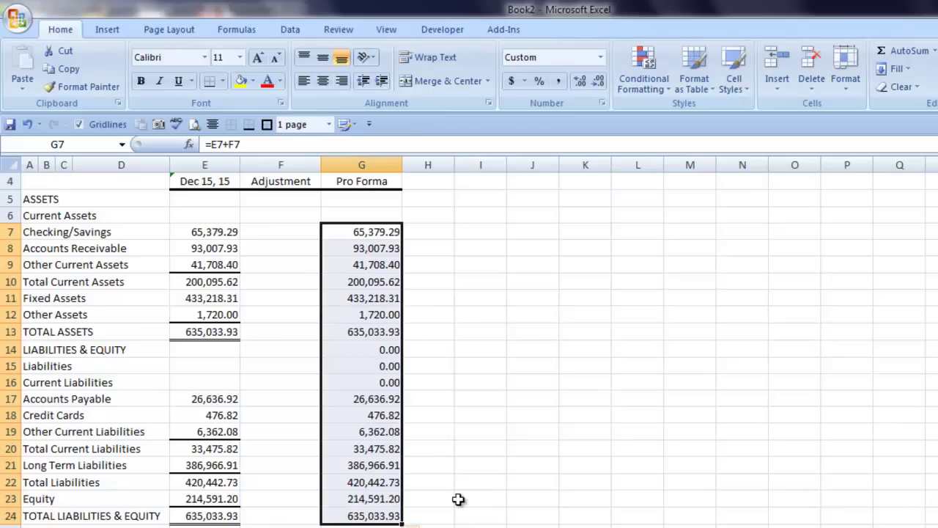
Step: Copy the asset total formulas from E10 and E13 into G10 and G13
click(363, 289)
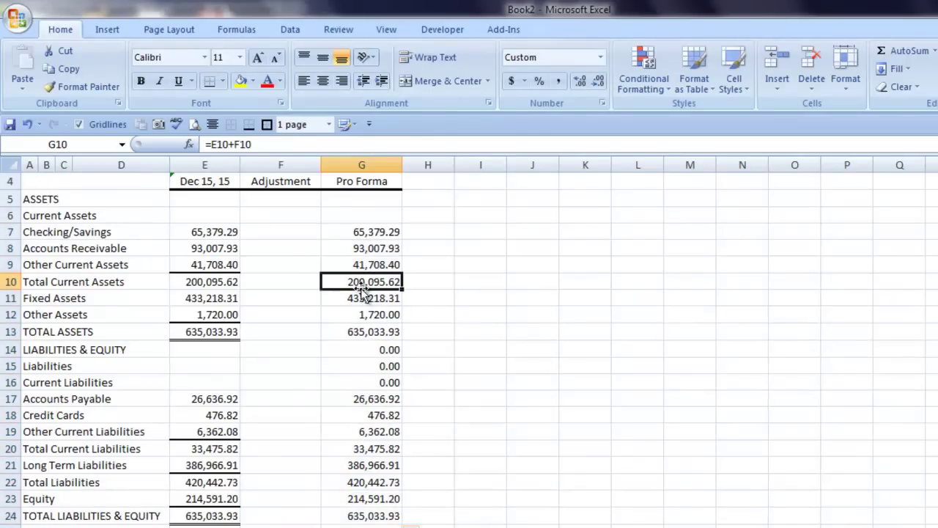
click(188, 284)
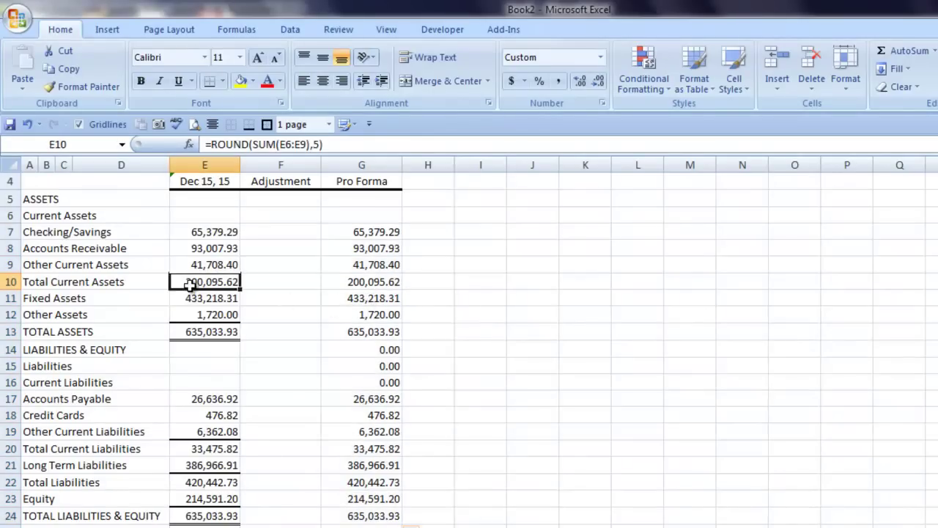
key(ctrl+c)
click(348, 288)
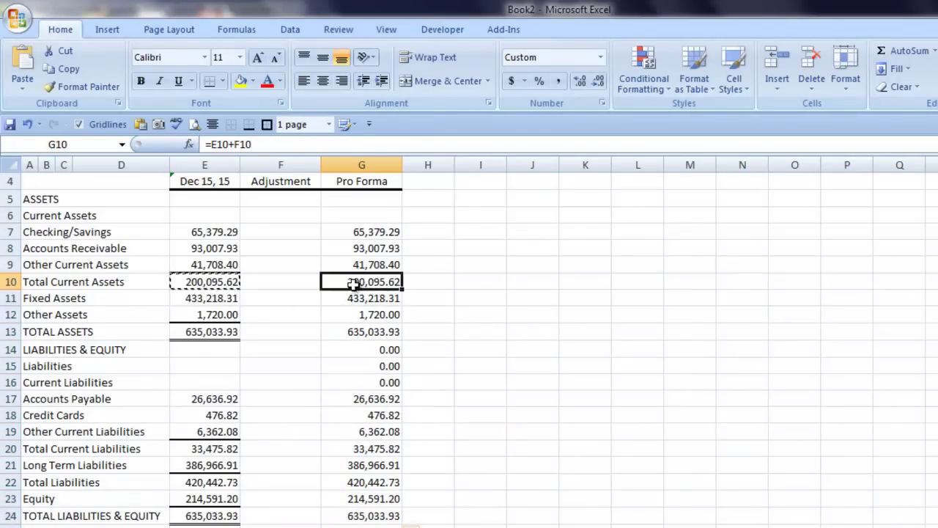
key(ctrl+v)
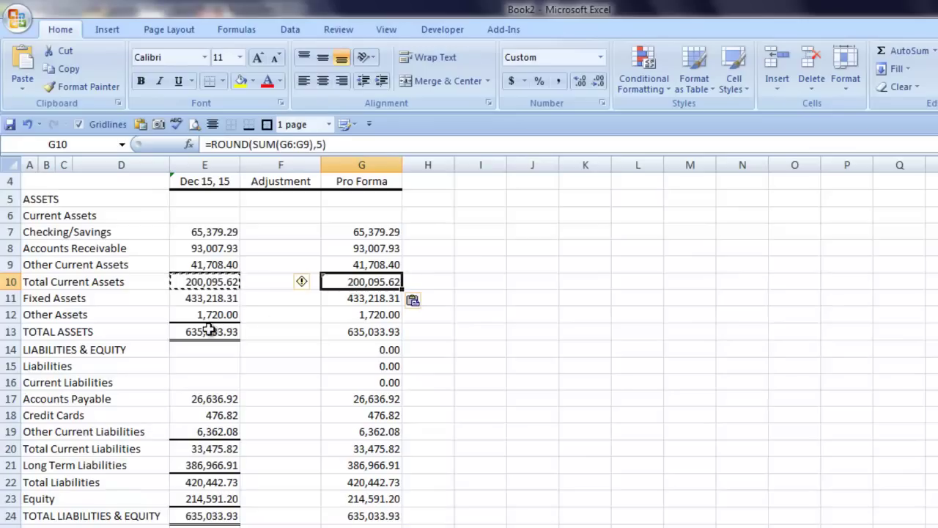
click(206, 332)
key(ctrl+c)
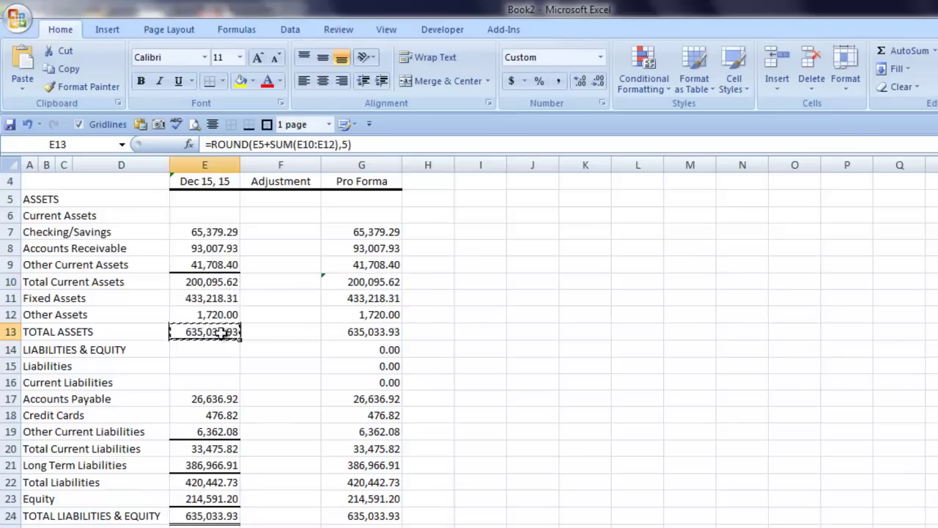
click(351, 332)
key(ctrl+v)
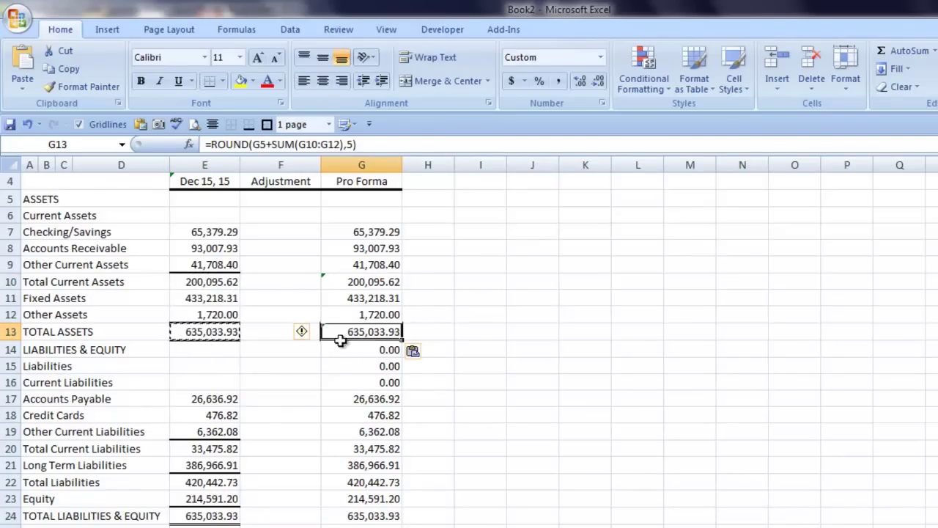
Step: Copy the liability total formulas from E20, E22 and E24 into G20, G22 and G24
click(192, 449)
key(ctrl+c)
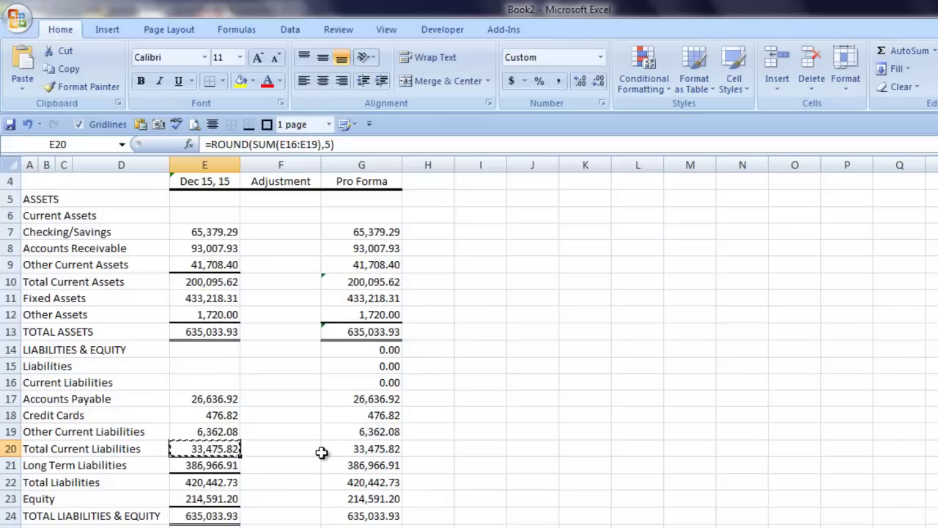
click(346, 451)
key(ctrl+v)
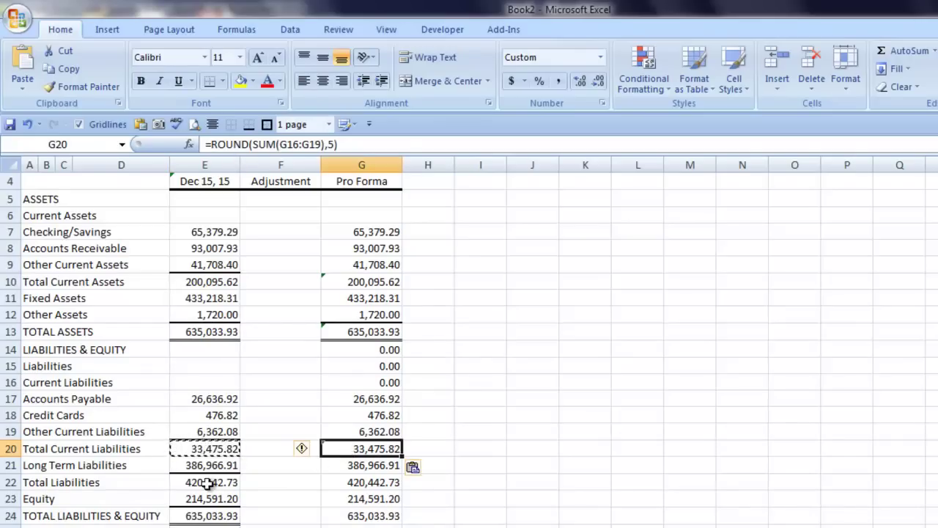
click(208, 482)
key(ctrl+c)
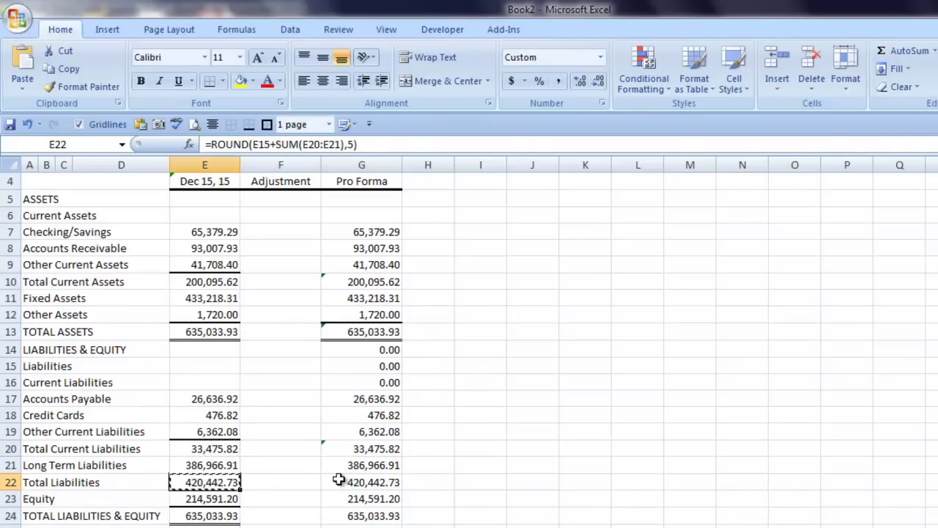
click(338, 480)
key(ctrl+v)
click(203, 517)
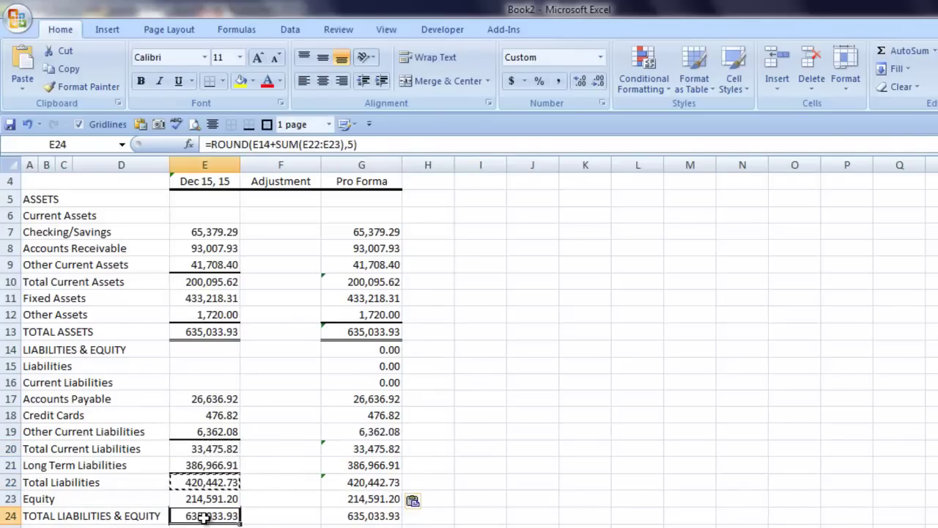
key(ctrl+c)
click(342, 516)
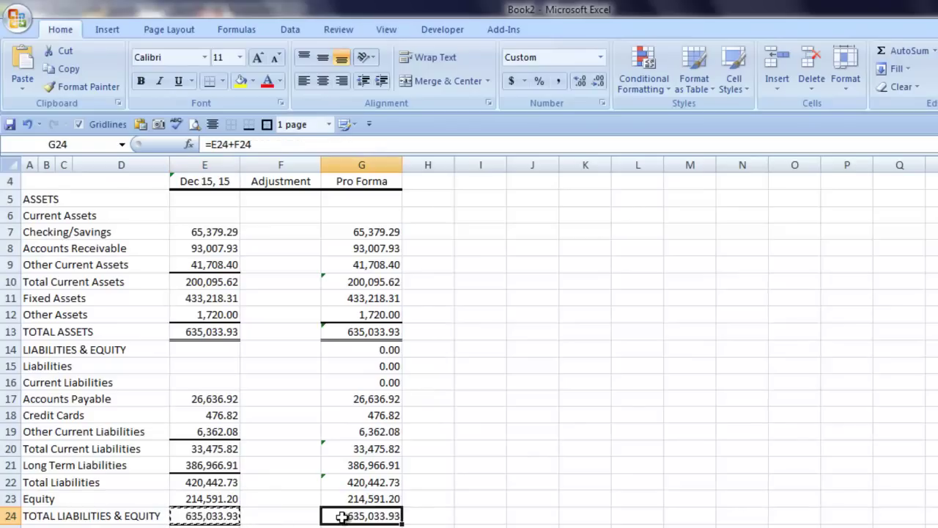
key(ctrl+v)
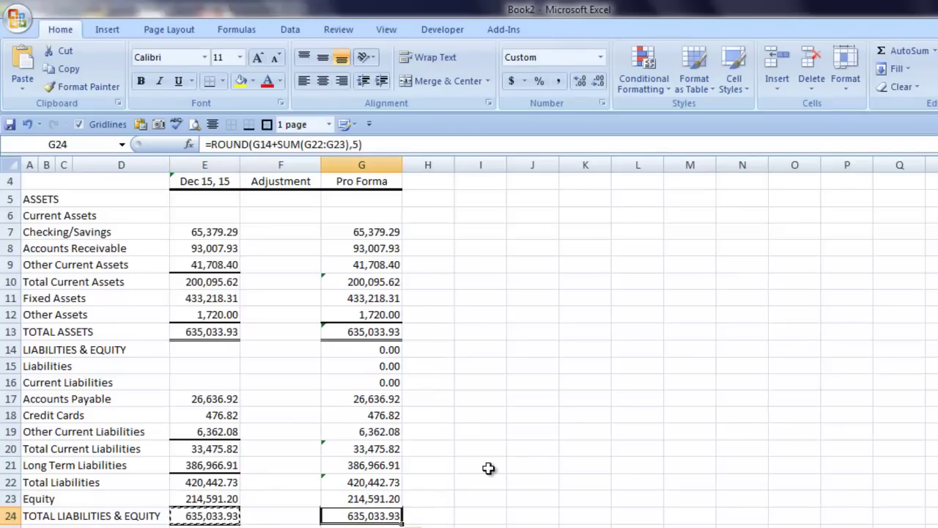
Step: Format-paint E9, E19 and E21 onto G9, G19 and G21 to match their underlines
click(201, 271)
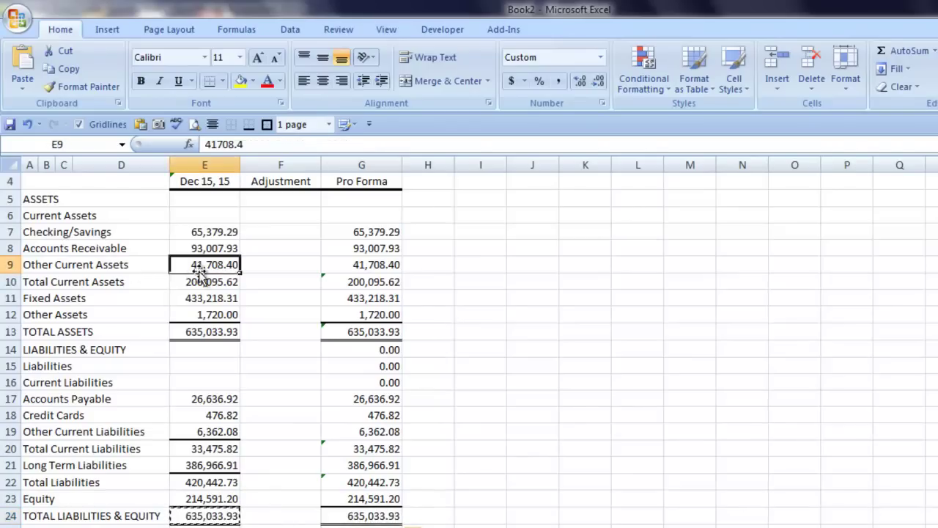
click(99, 88)
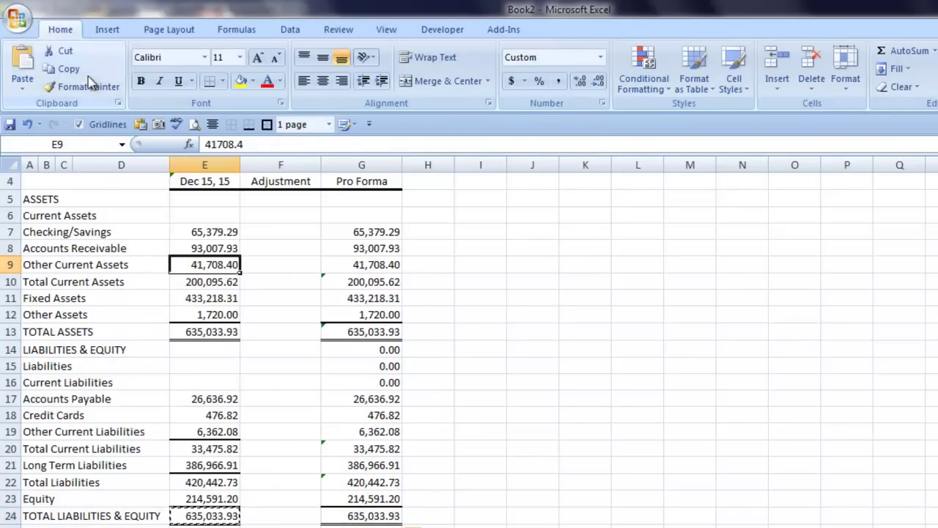
click(366, 269)
click(205, 431)
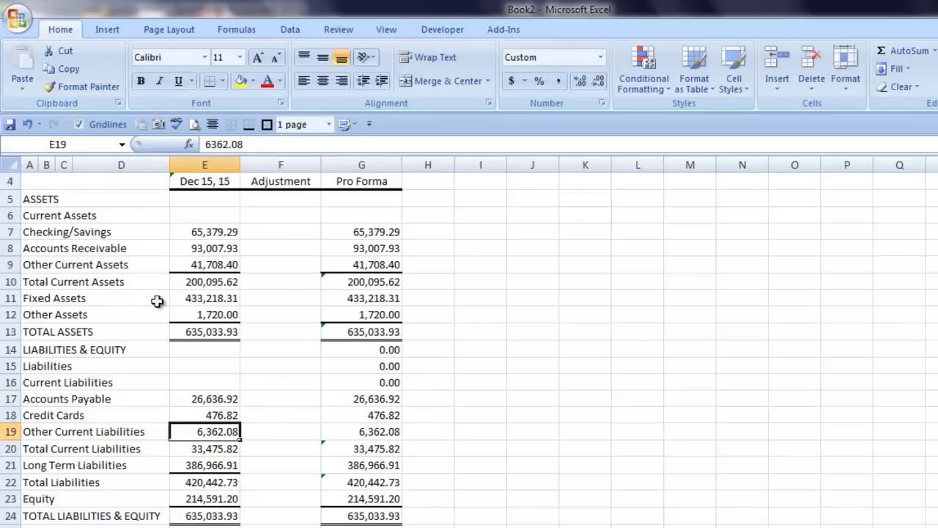
click(83, 87)
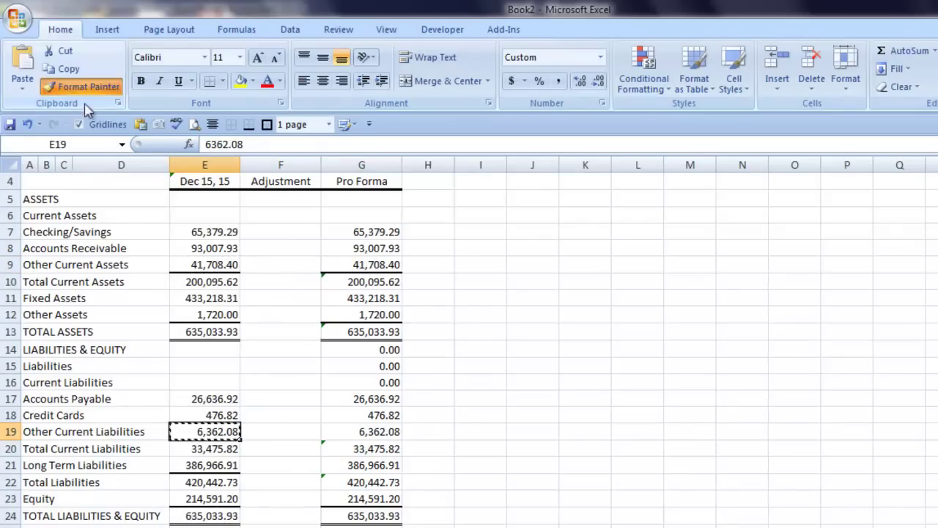
click(355, 433)
click(209, 465)
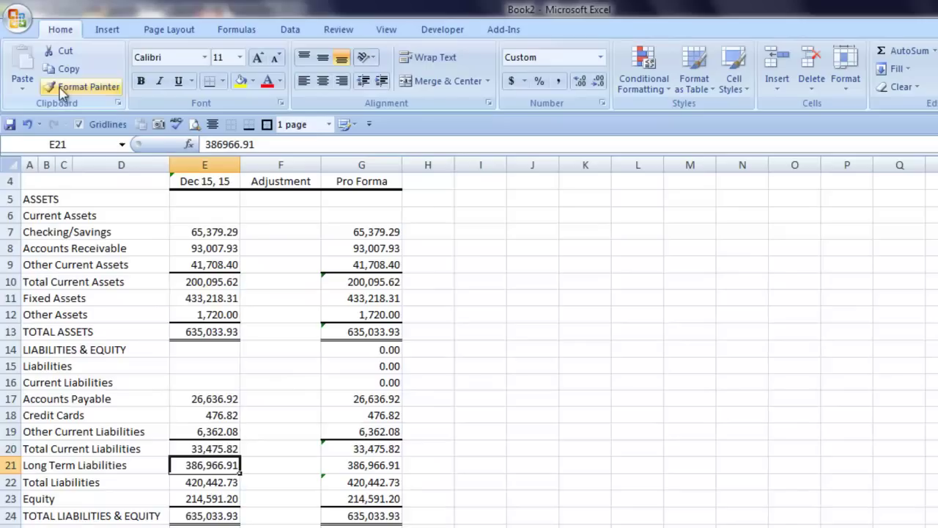
click(82, 87)
click(349, 466)
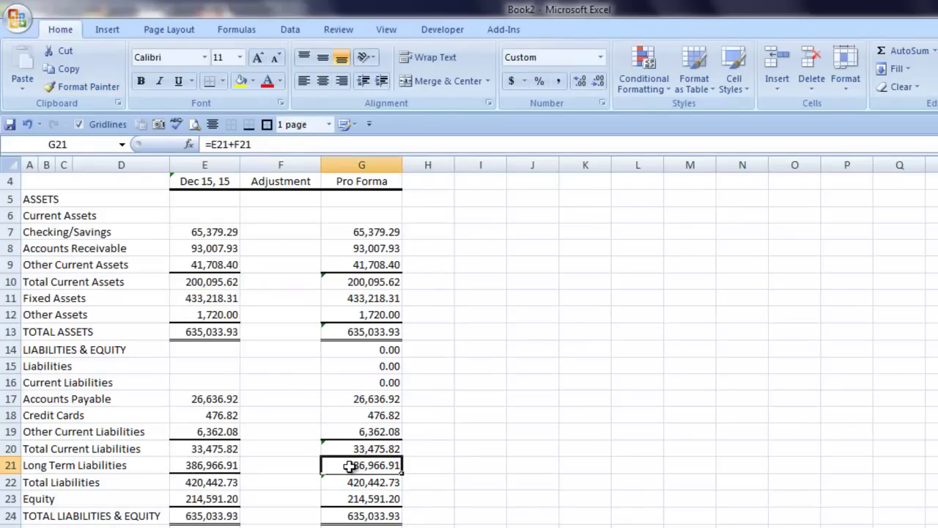
Step: Insert a blank row above the row-4 headings, then select the Adjustment cells from F8 down
scroll(480, 364, up, 1)
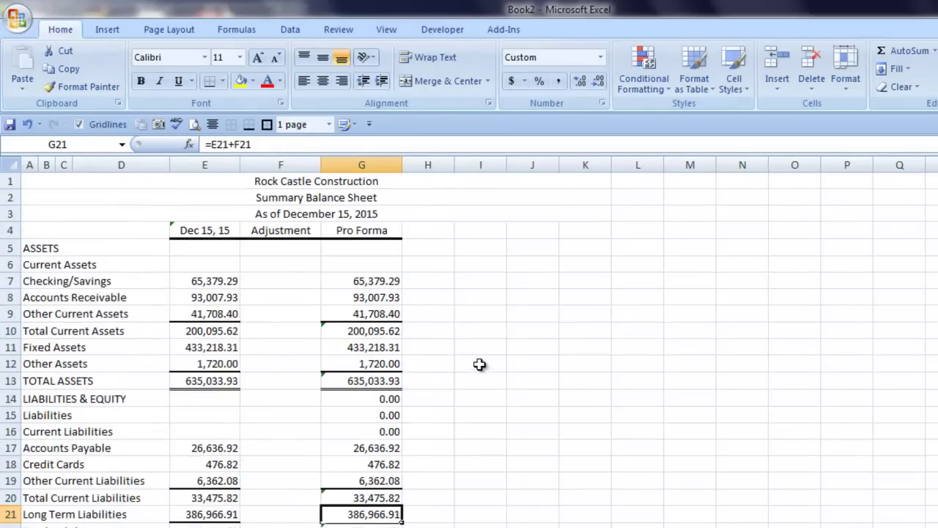
click(10, 230)
right_click(12, 230)
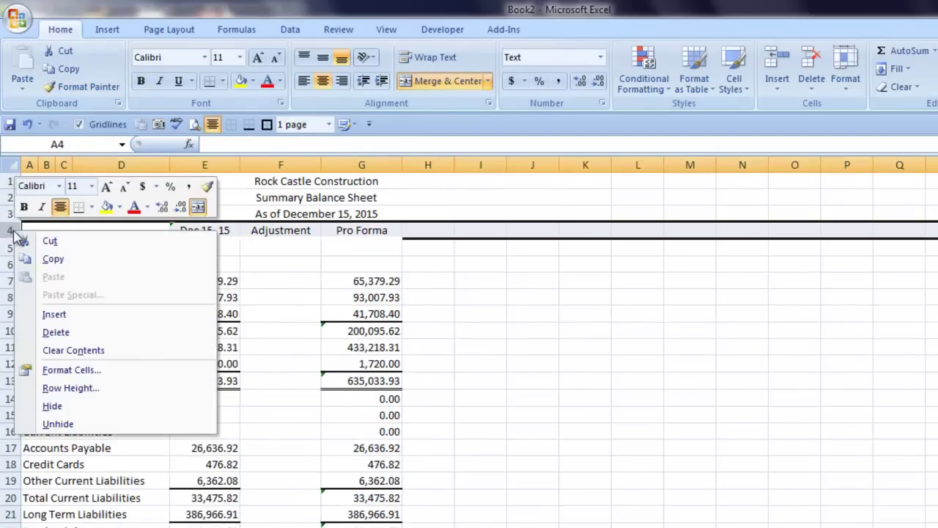
click(52, 320)
scroll(524, 351, down, 1)
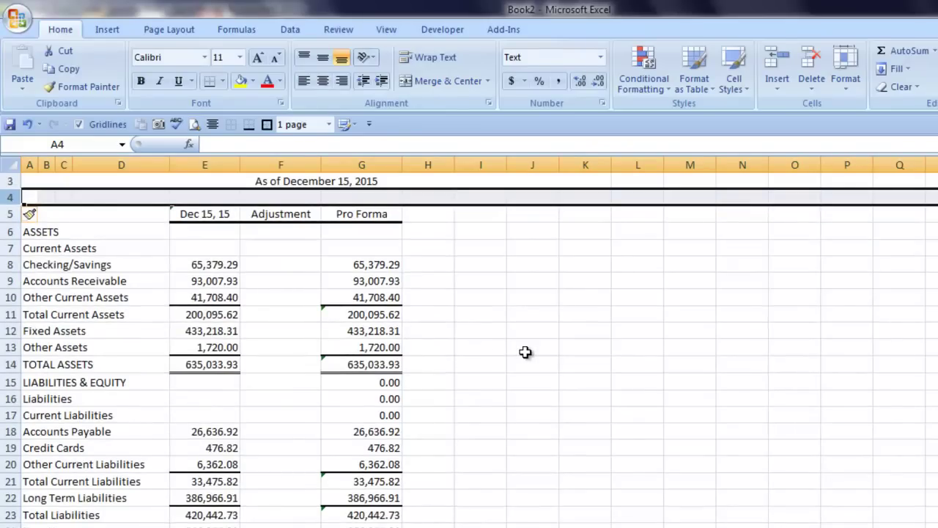
drag(276, 263, 280, 524)
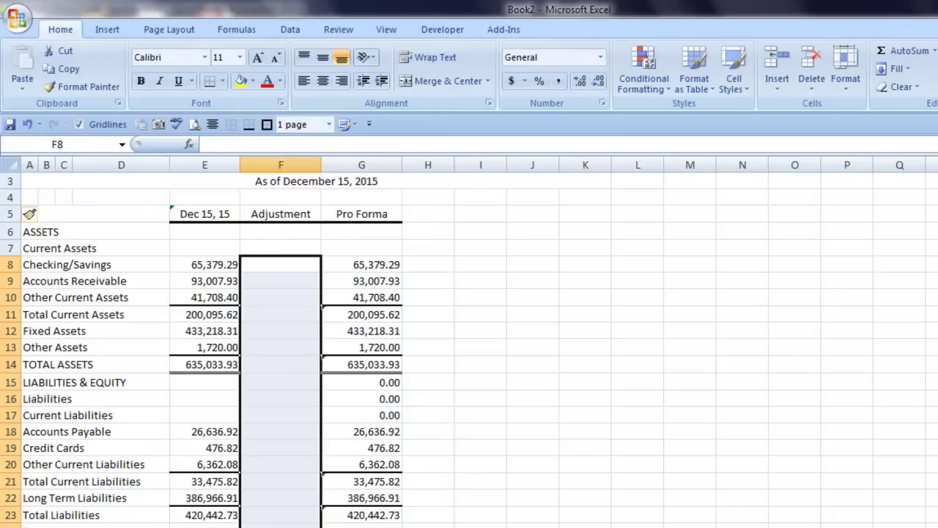
Step: Add a No Blanks conditional rule with light blue fill to the Adjustment cells, then apply Comma Style
click(659, 90)
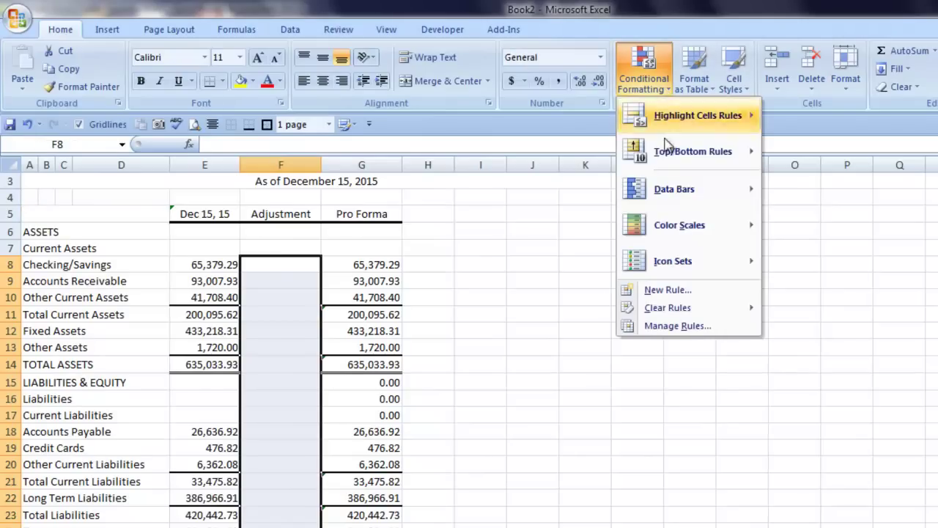
click(675, 294)
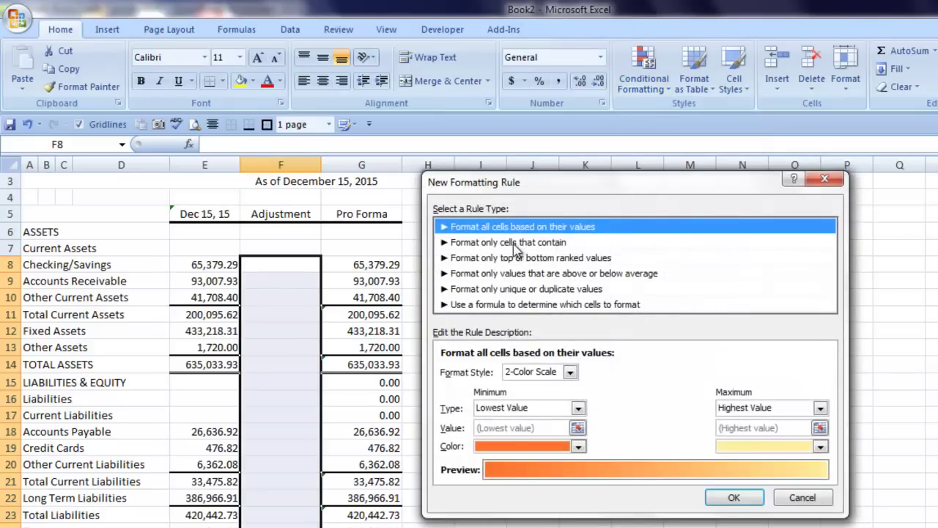
click(517, 242)
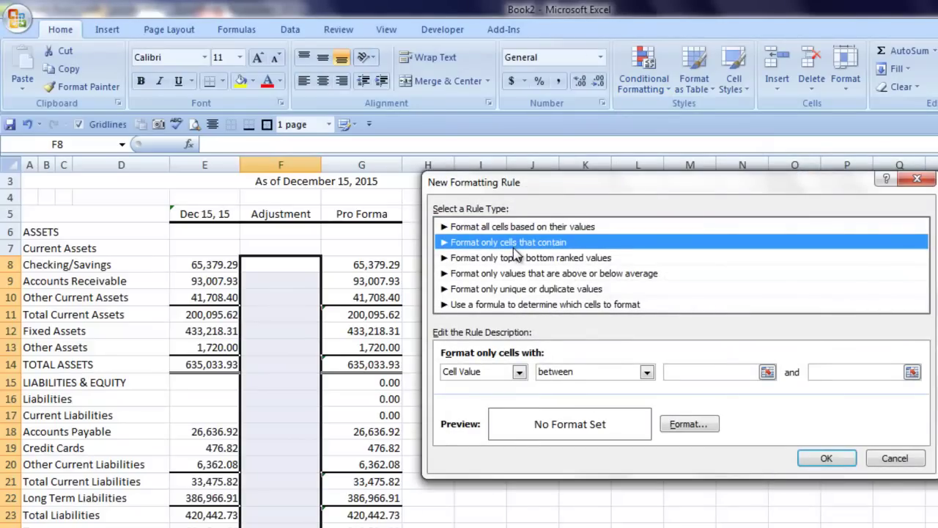
click(518, 373)
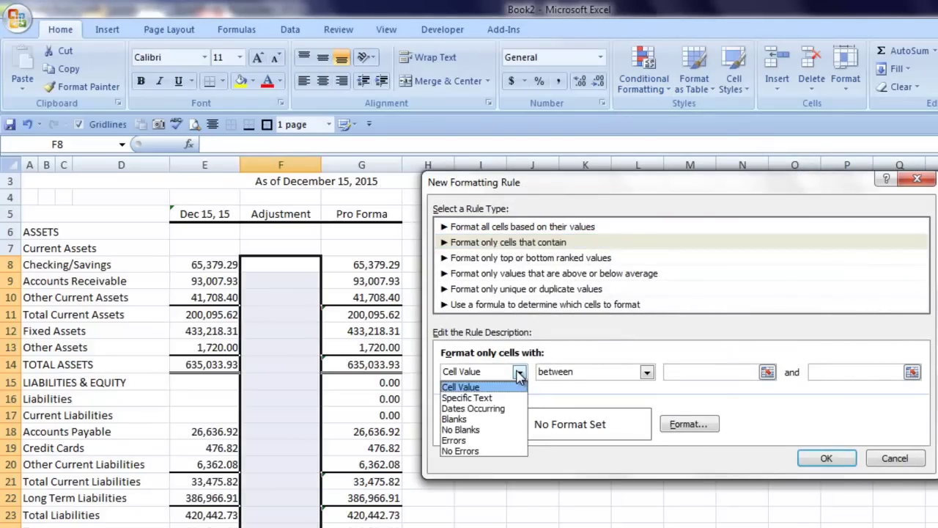
click(496, 430)
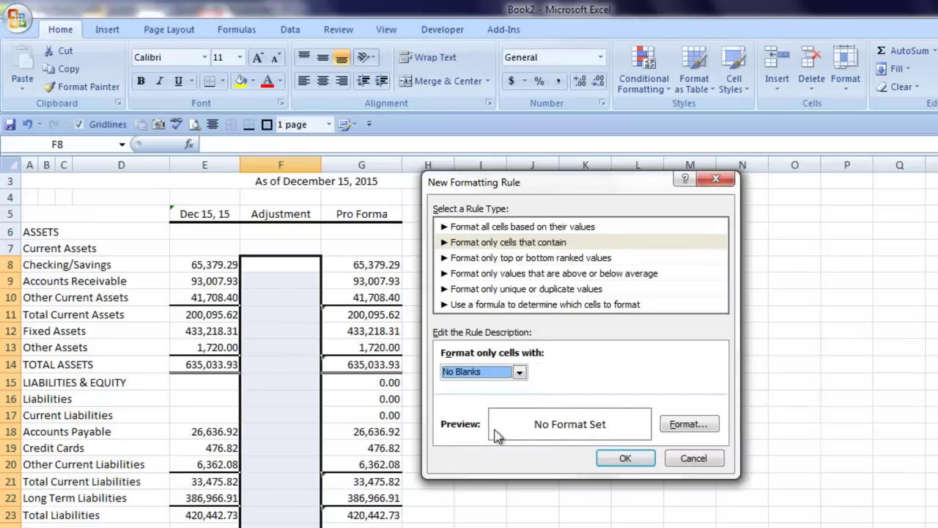
click(716, 431)
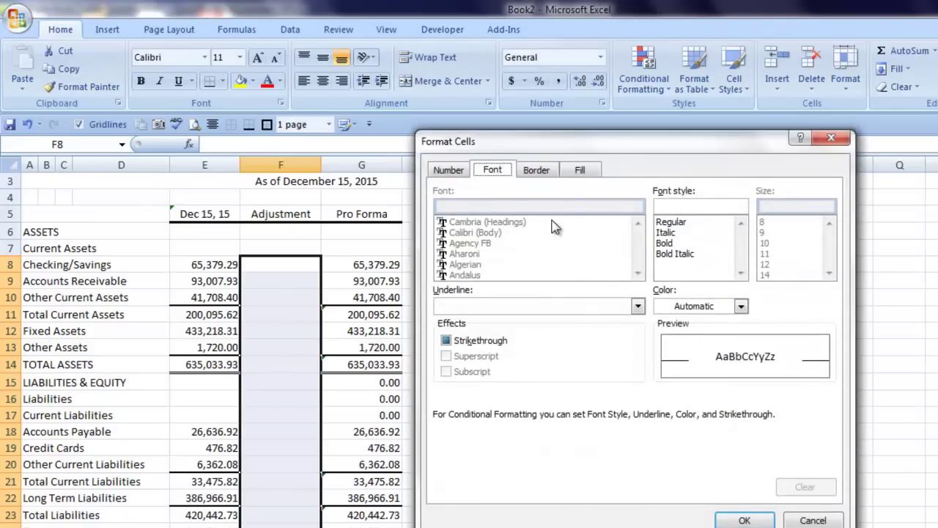
click(575, 170)
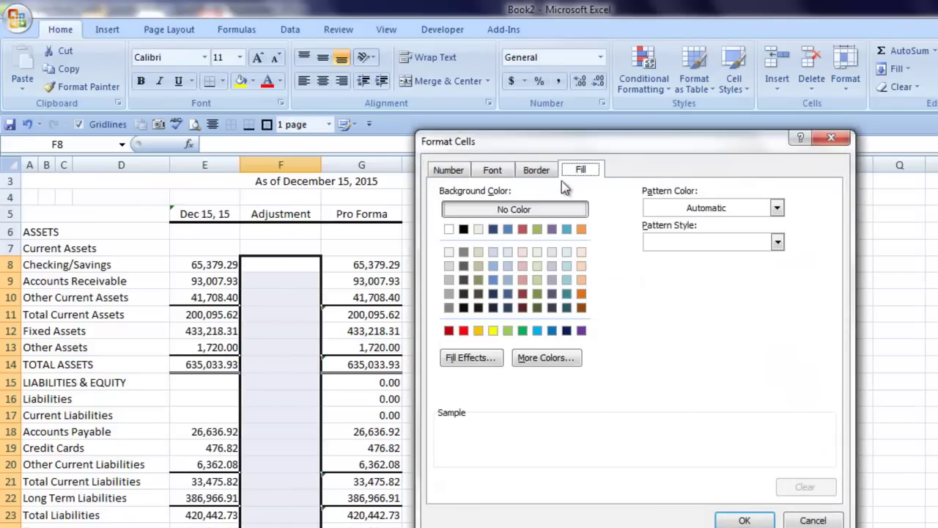
click(493, 265)
click(741, 519)
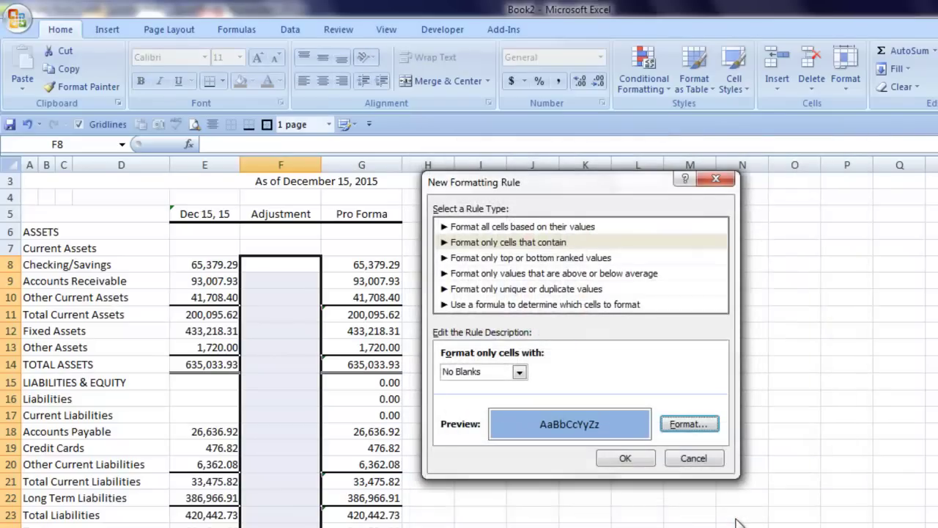
click(631, 458)
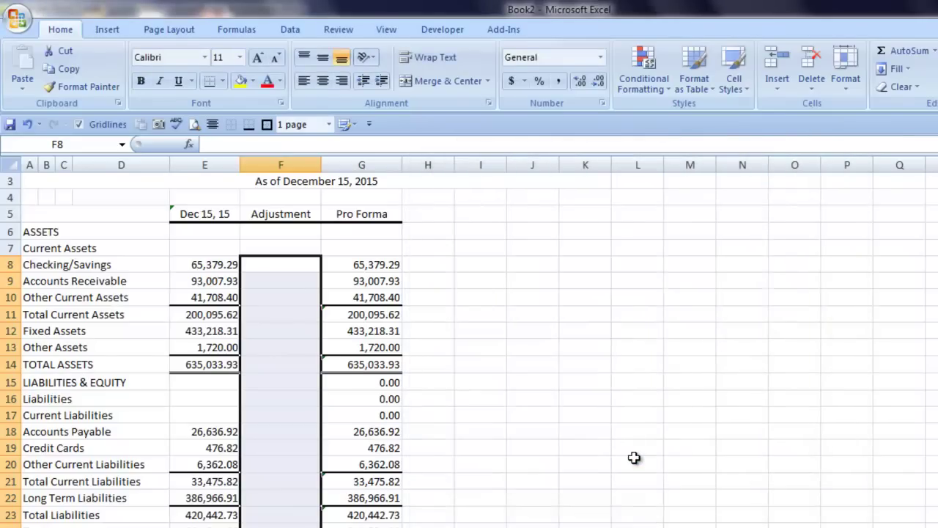
click(559, 81)
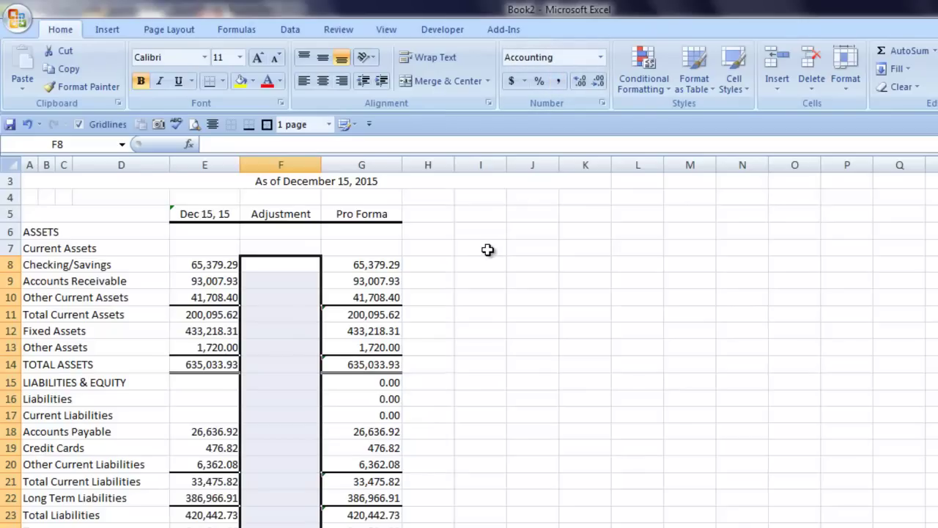
Step: Collapse the ribbon and format the Adjustment cells as Number with red parenthesised negatives
double_click(60, 31)
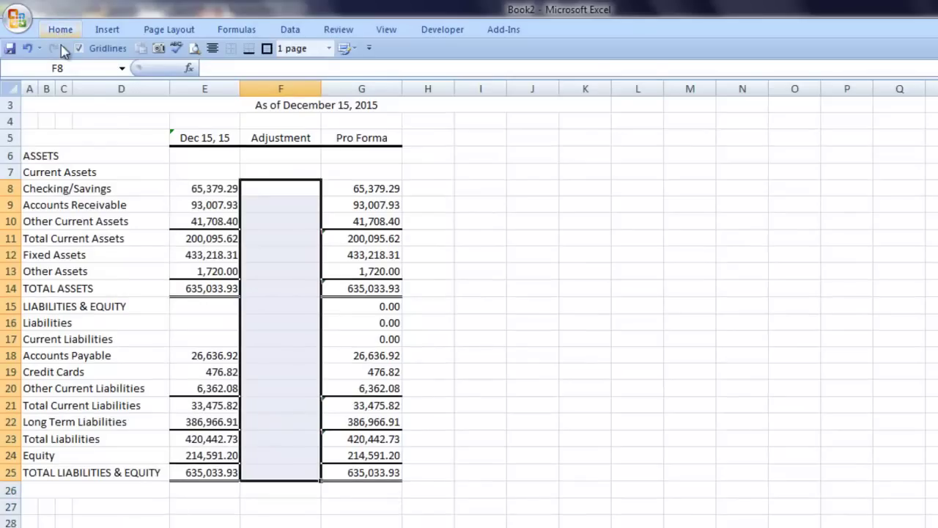
scroll(106, 113, up, 1)
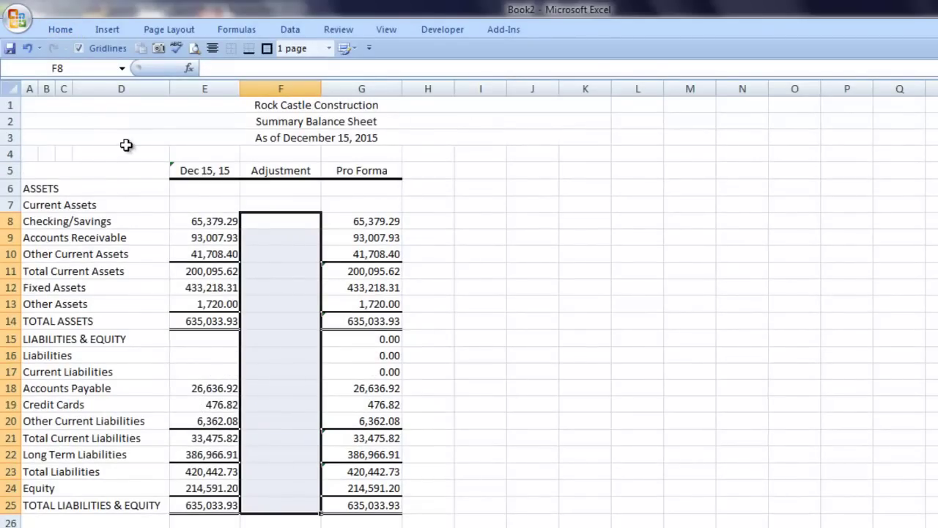
key(ctrl+1)
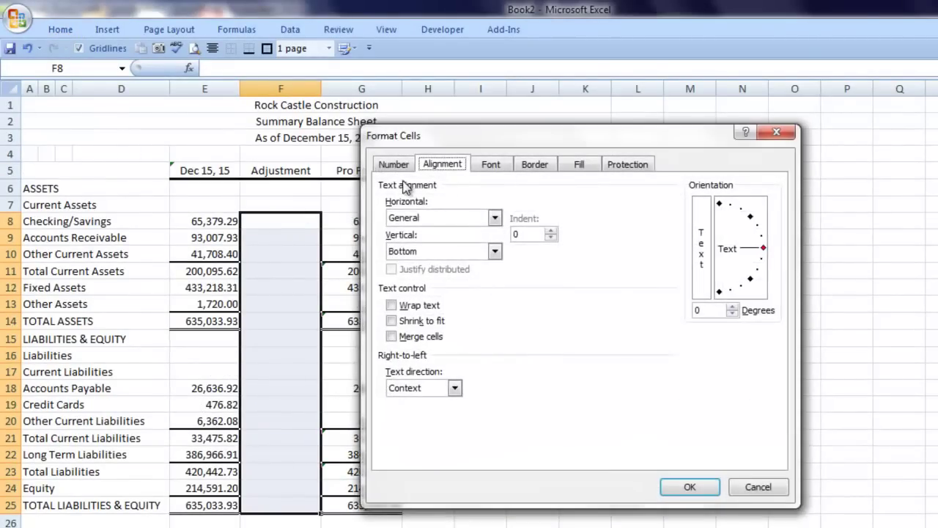
click(393, 164)
click(397, 210)
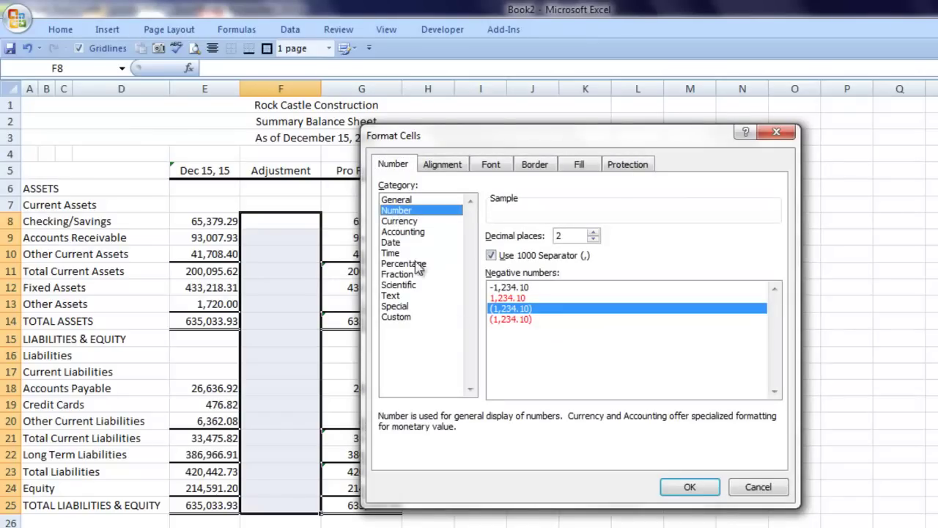
click(517, 319)
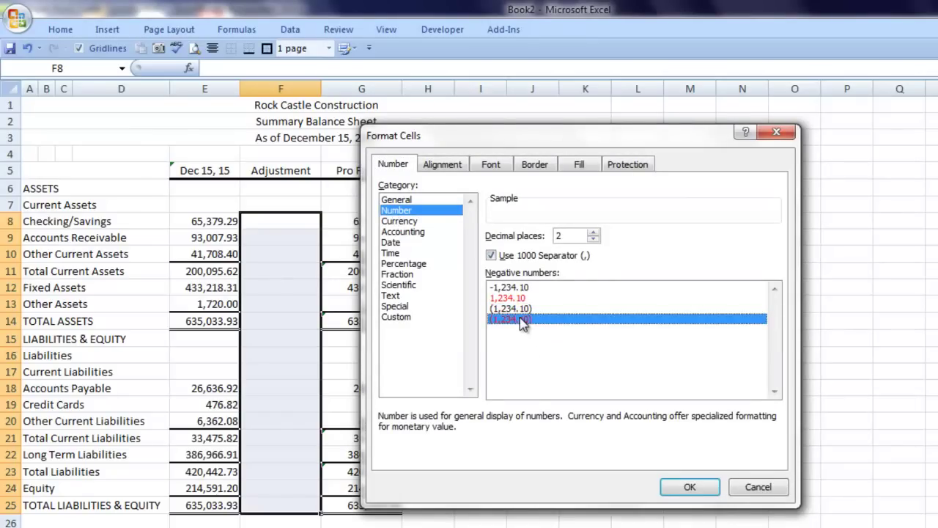
click(665, 487)
click(258, 227)
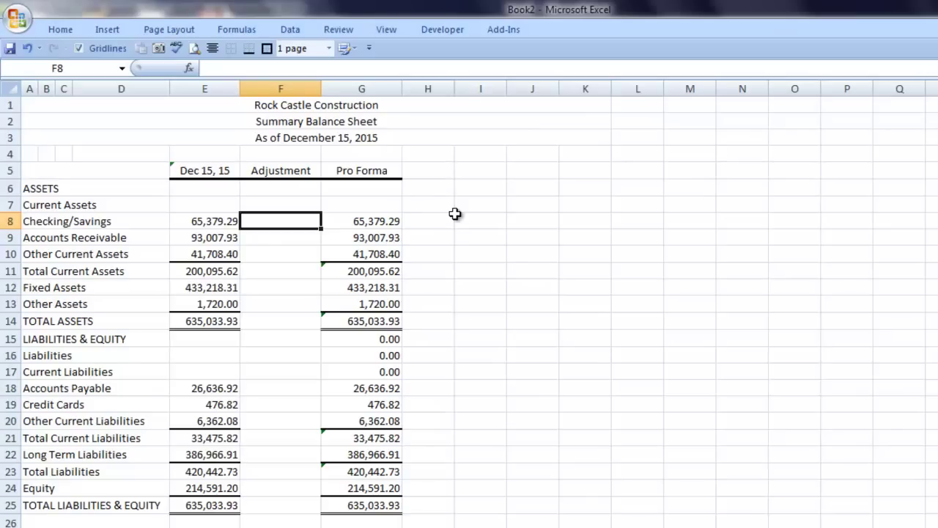
Step: Enter adjustments of -10,000 cash in F8 and 100,000 fixed assets in F12
text(-)
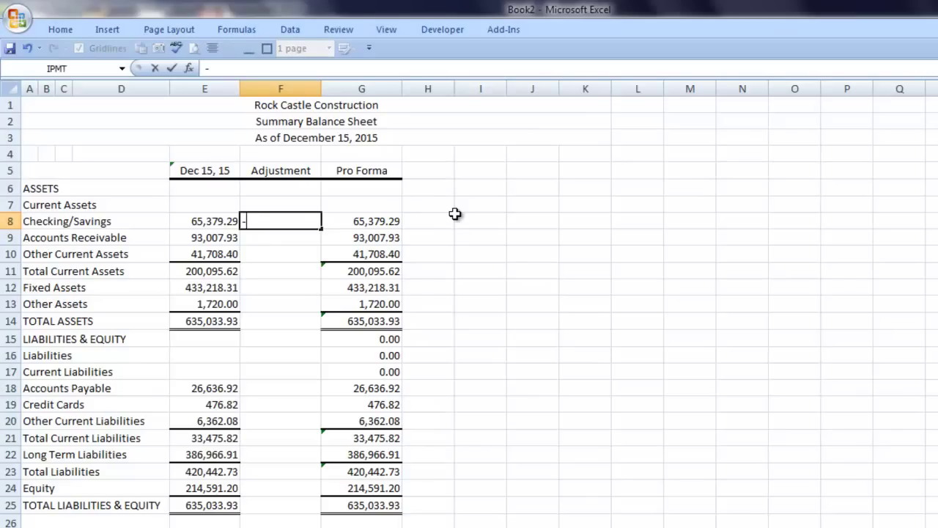
text(10)
text(000)
key(Return)
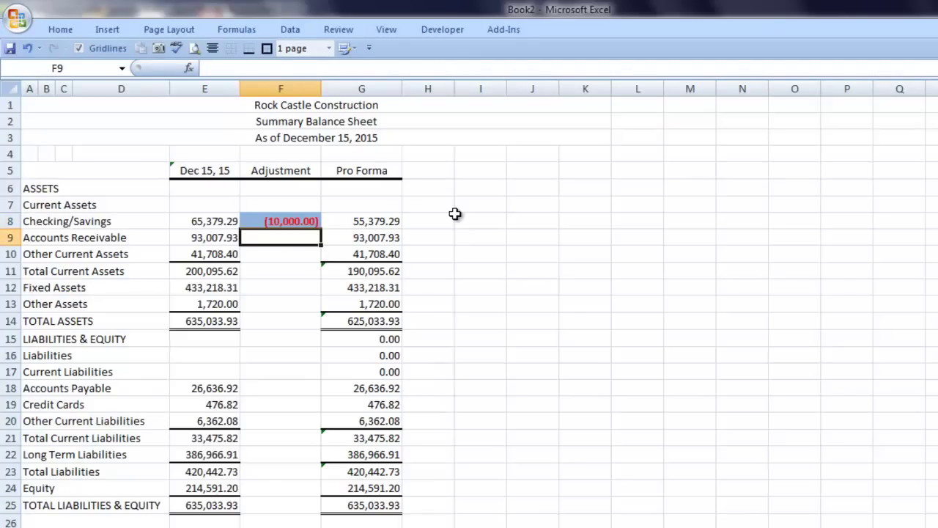
key(Down)
key(Down)
key(Down)
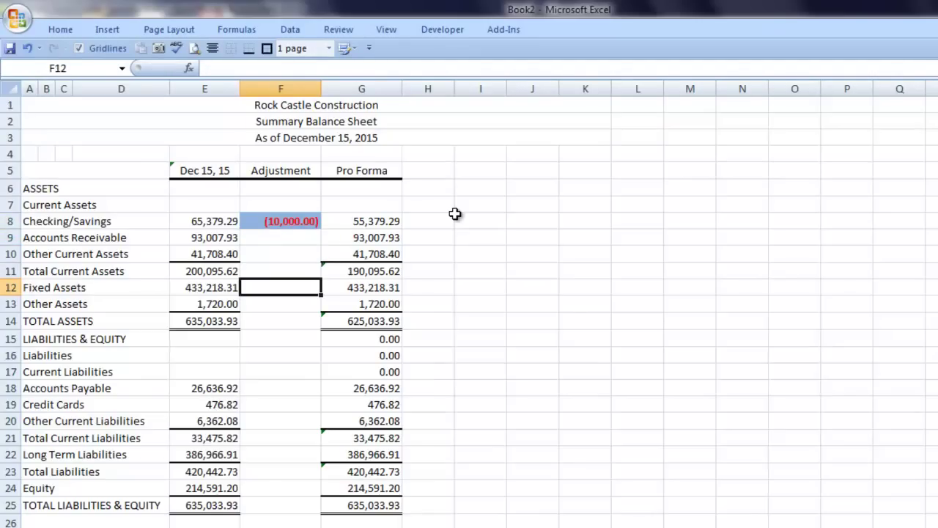
text(1)
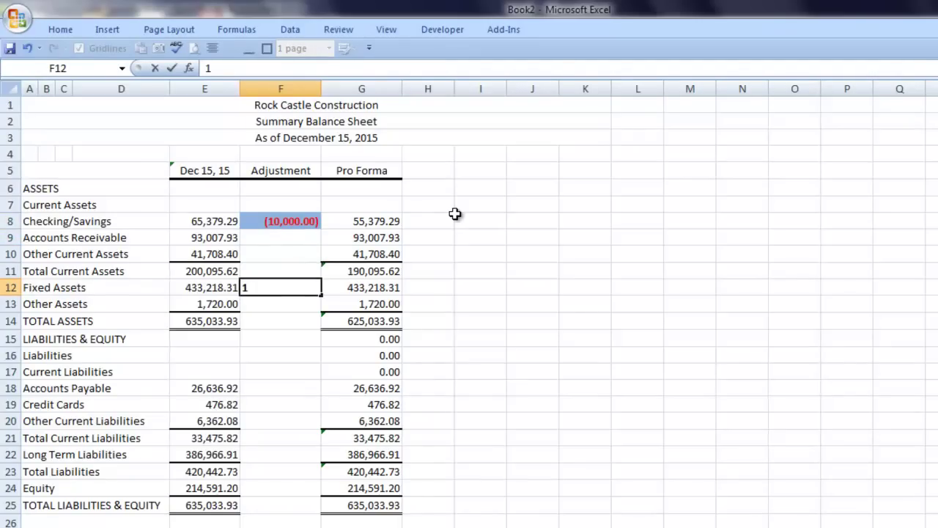
text(00000)
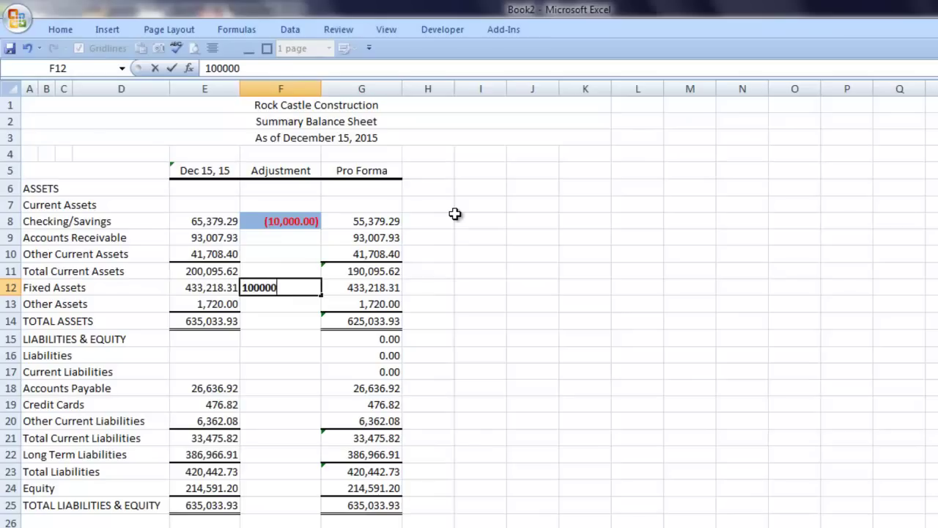
key(Return)
Step: Set the long-term liabilities adjustment F22 to =F12+F8, giving 90,000
key(Down)
key(Down)
key(Down)
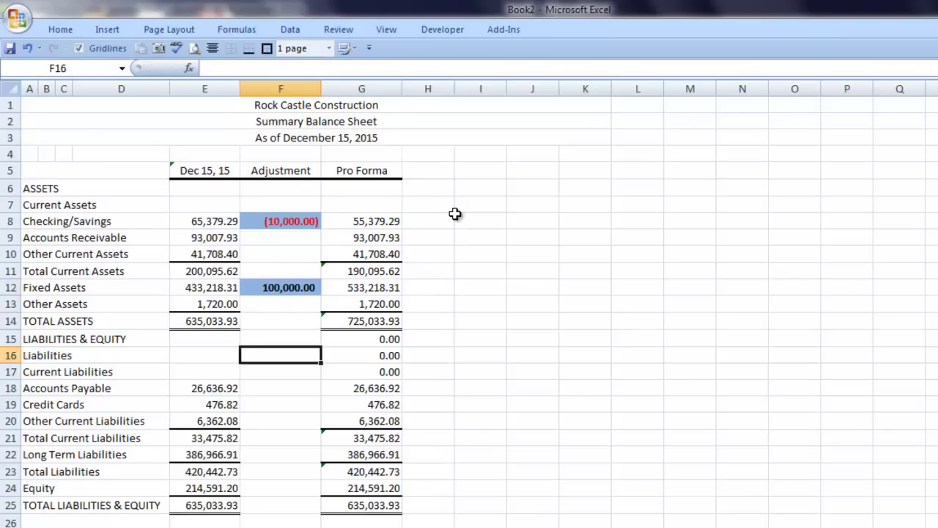
key(Down)
key(Down)
key(Down)
key(Down)
key(Down)
key(Down)
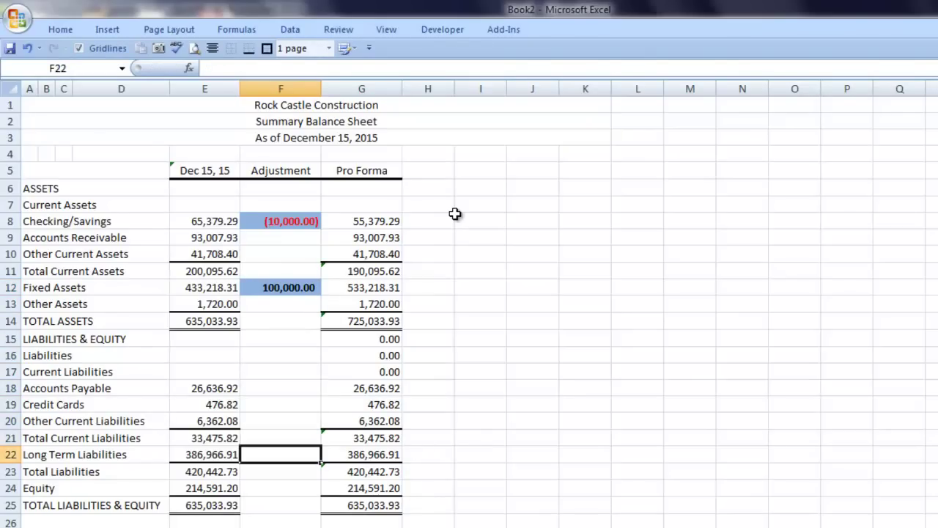
text(=)
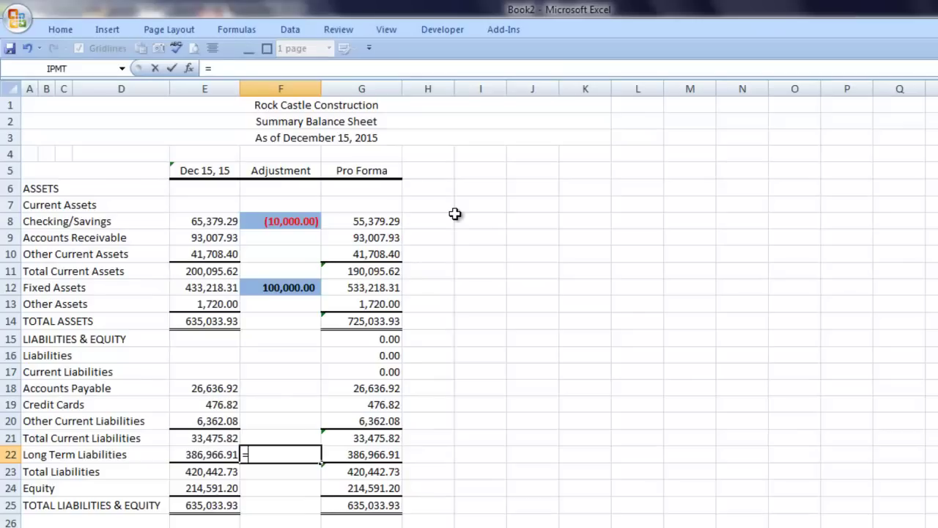
click(256, 288)
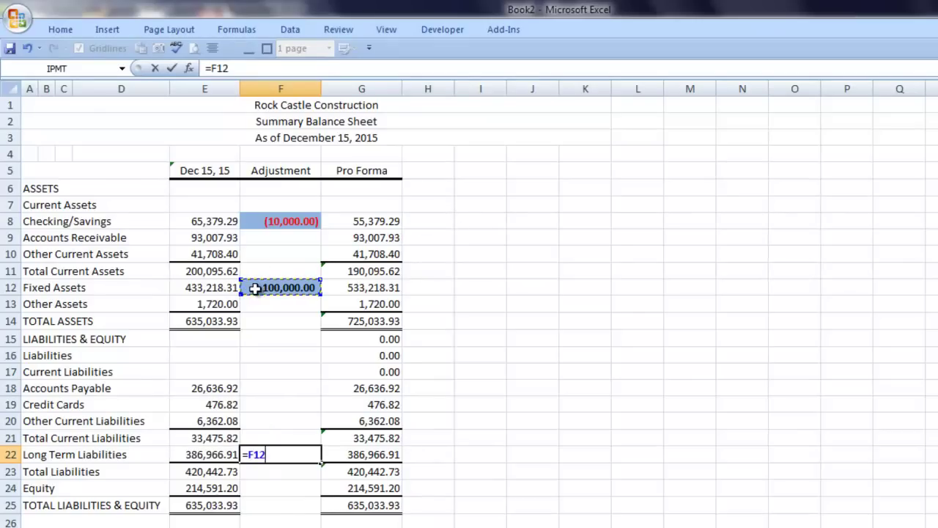
text(+)
click(271, 220)
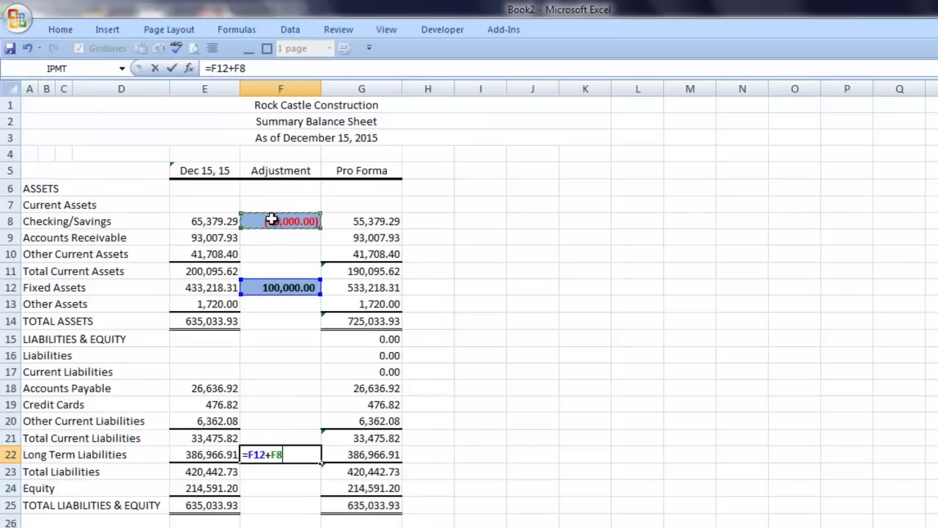
key(Return)
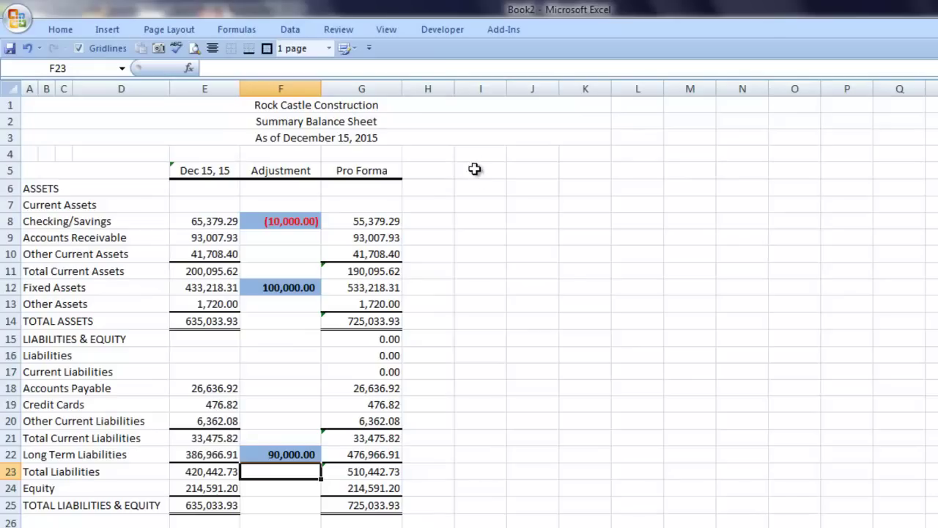
Step: Widen columns H–K and enter headers Ratios, Existing, Pro Forma and Industry in H5:K5
drag(430, 88, 606, 88)
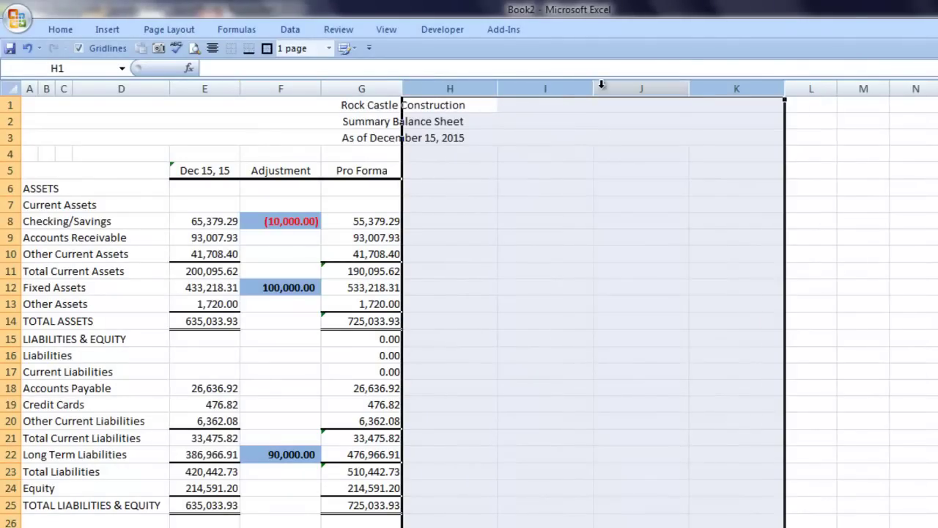
click(455, 170)
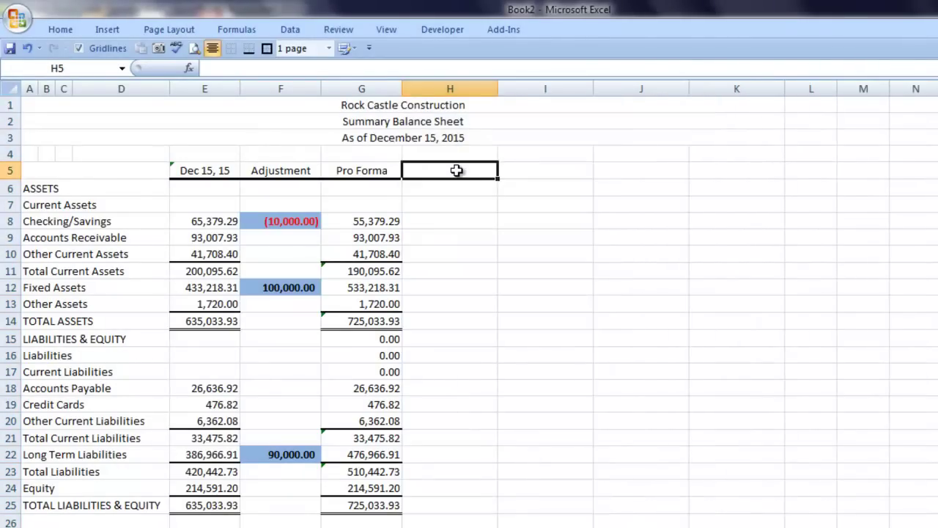
text(Rat)
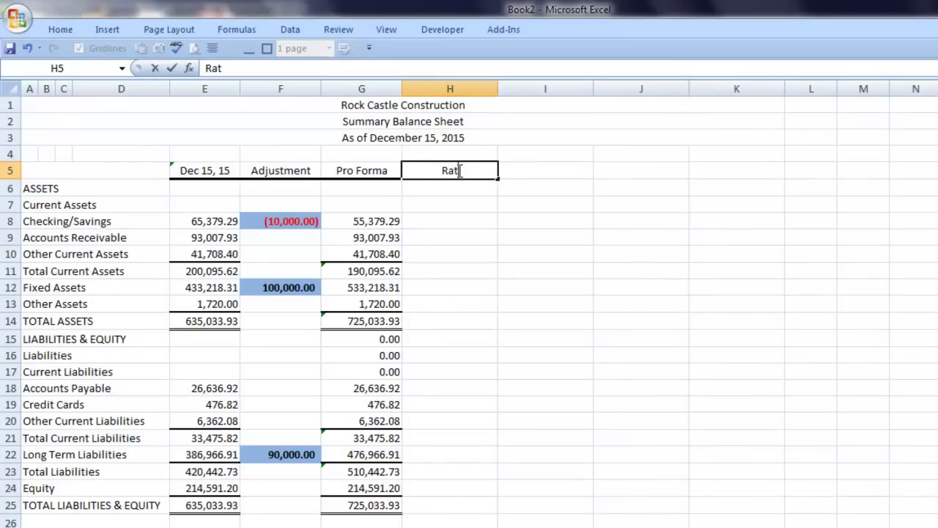
text(ios)
key(Tab)
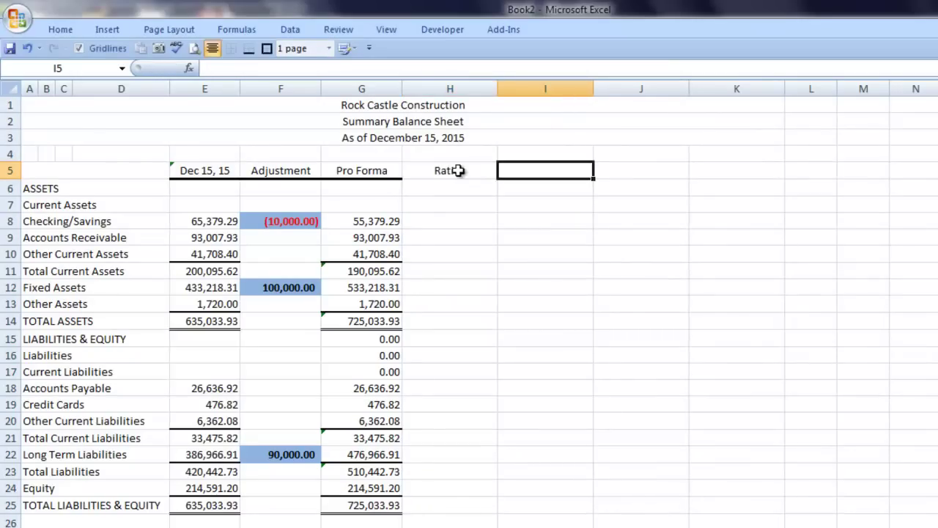
text(Existing)
key(Tab)
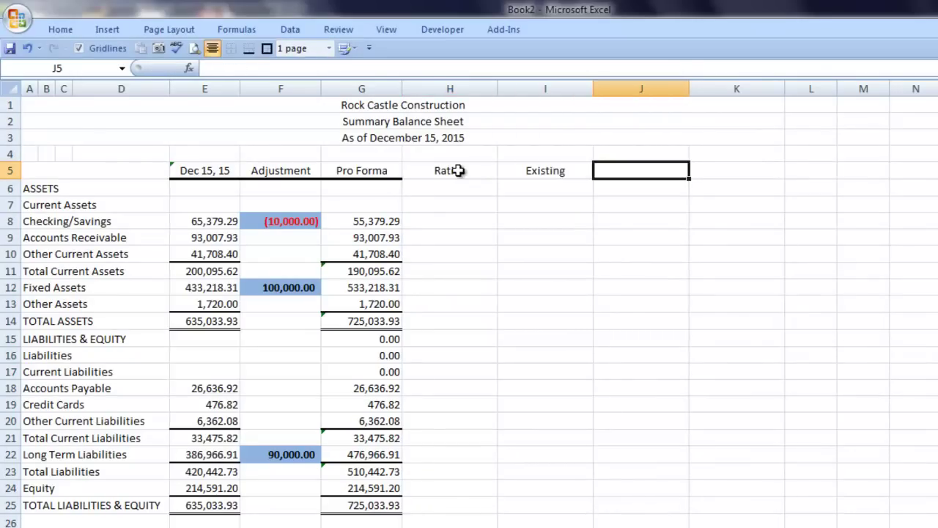
text(P)
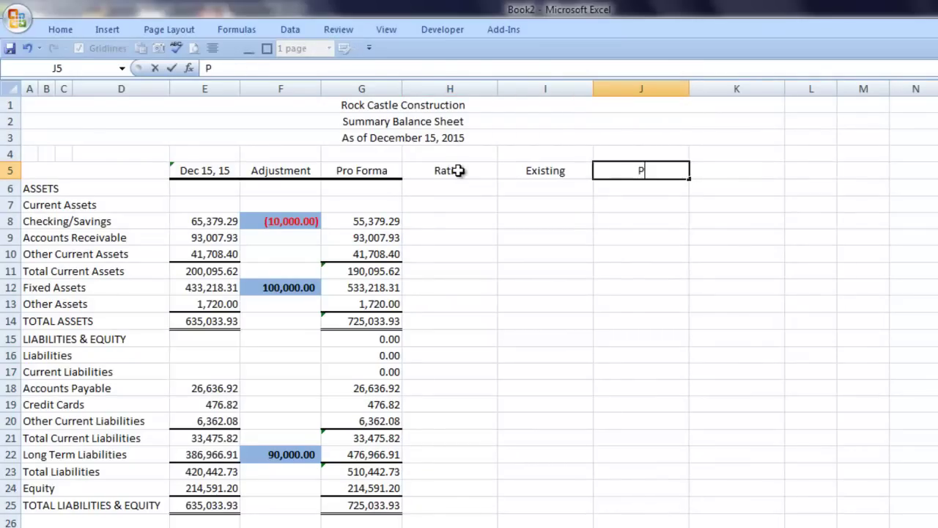
text(ro For)
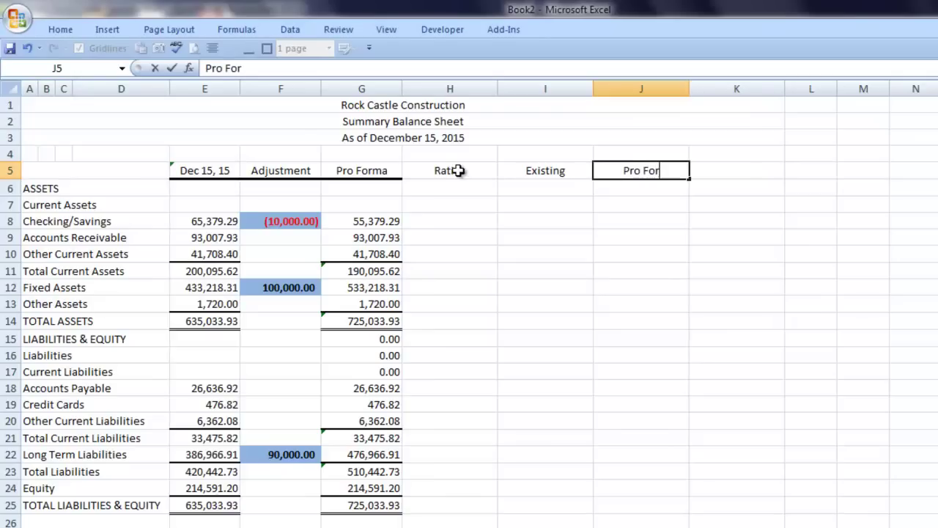
text(ma)
key(Tab)
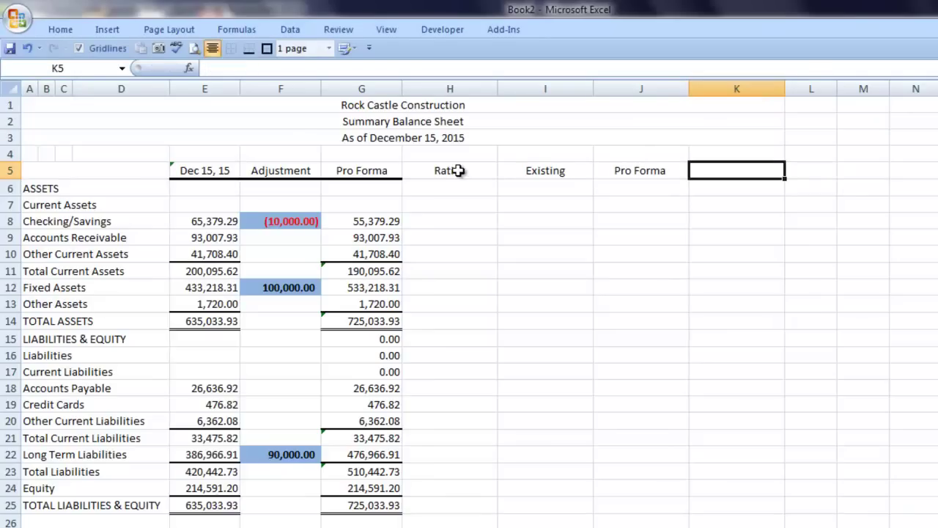
text(Industry)
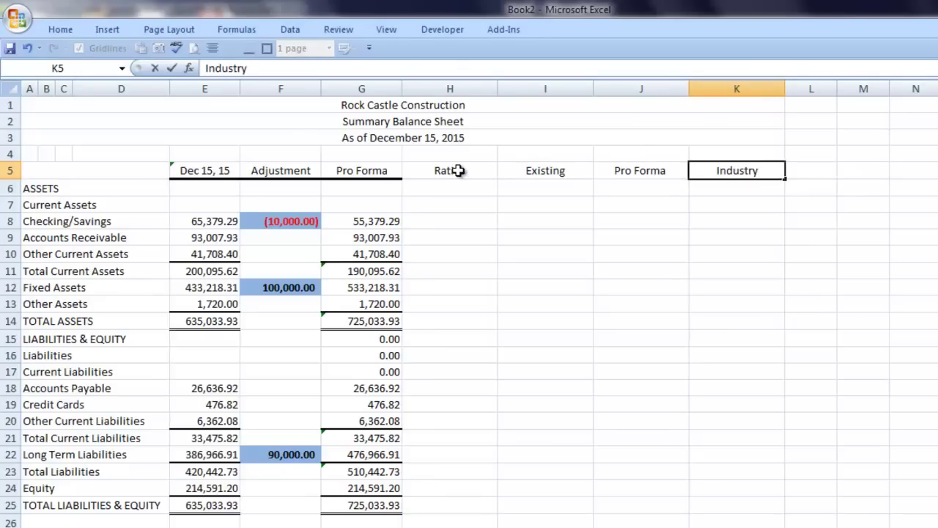
key(ctrl+Return)
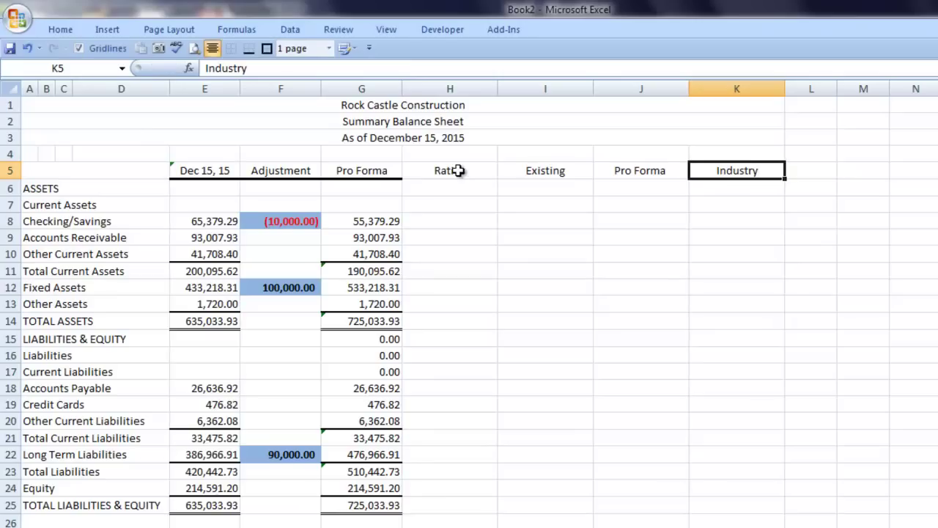
Step: Format the H5:K5 headers with a dark olive green fill and white font
key(shift+Left)
key(shift+Left)
key(shift+Left)
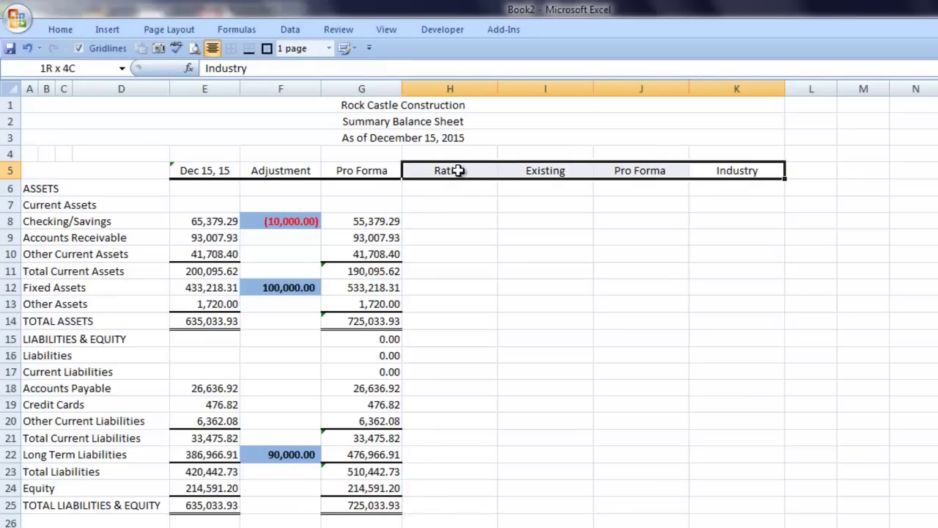
key(ctrl+1)
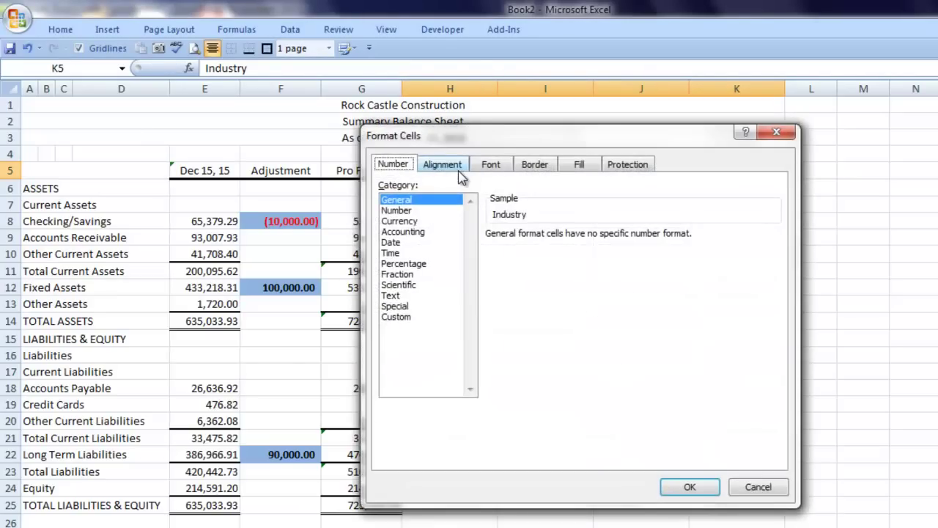
click(579, 165)
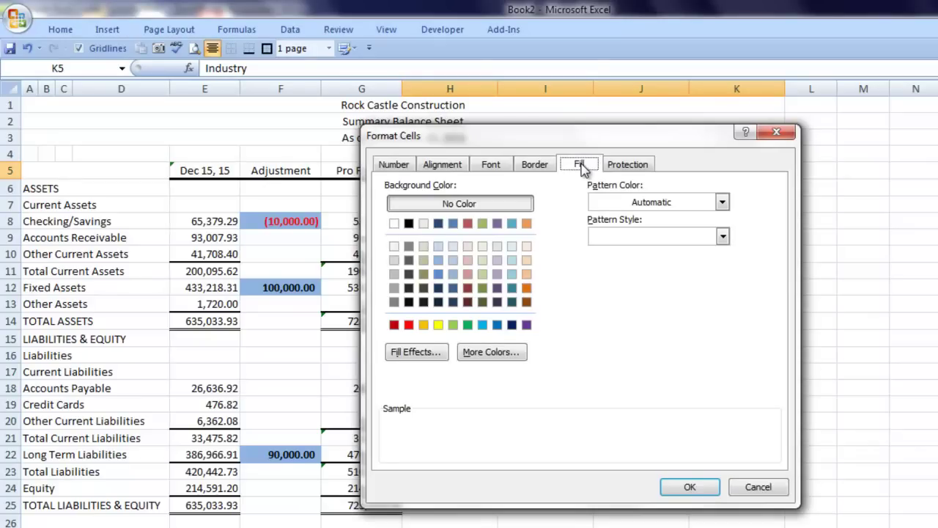
click(483, 302)
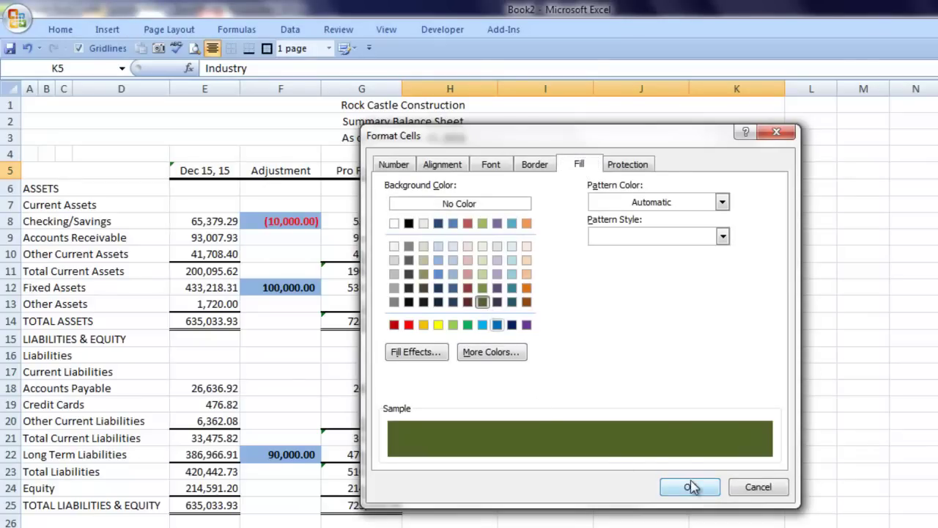
click(491, 169)
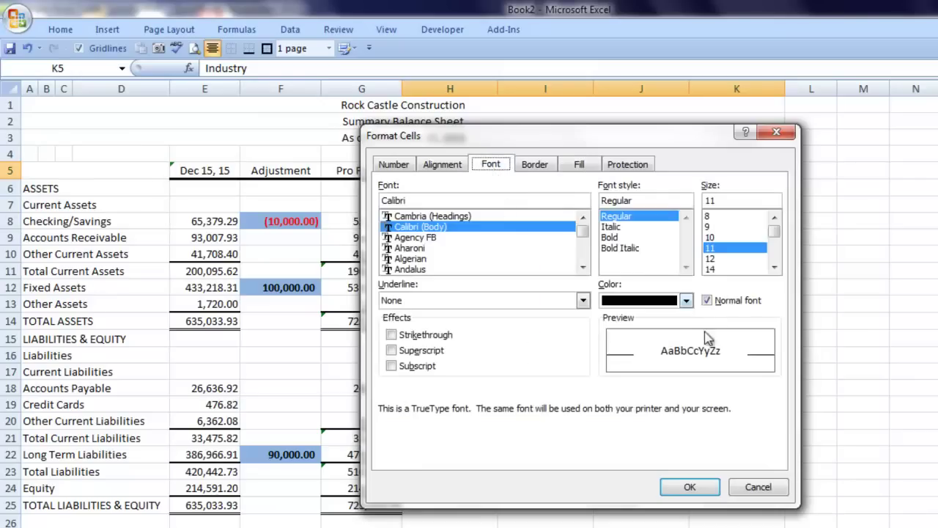
click(686, 301)
click(608, 352)
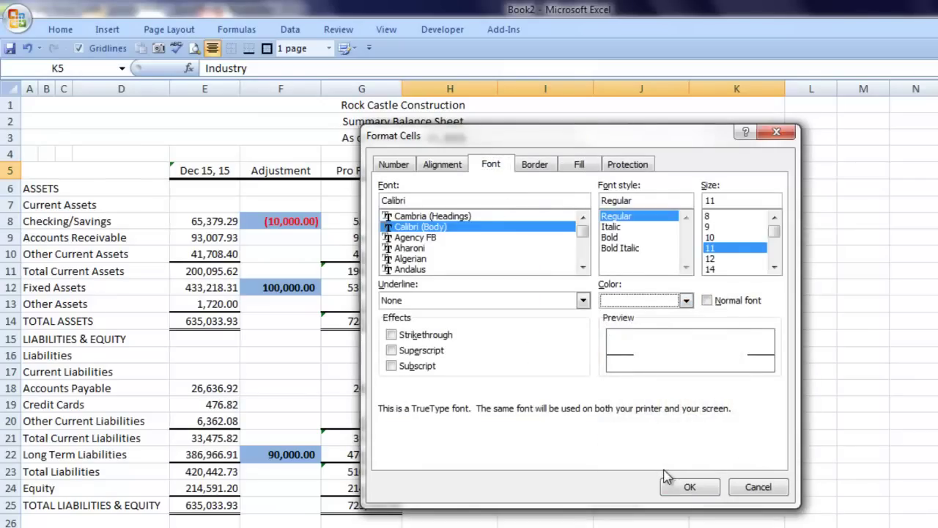
click(682, 488)
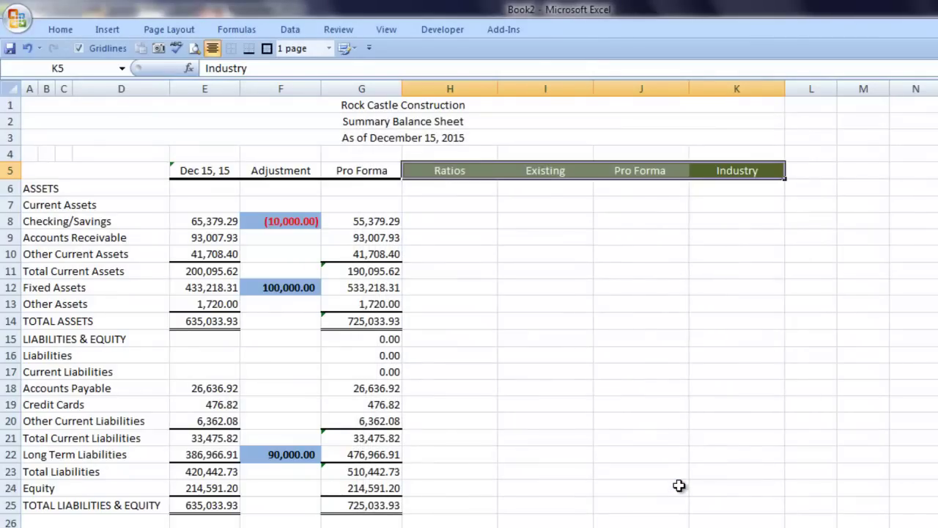
Step: Enter ratio labels Liquidity (Current) in H6 and Leverage (D/TNW) in H7
key(Down)
key(Left)
key(Left)
key(Left)
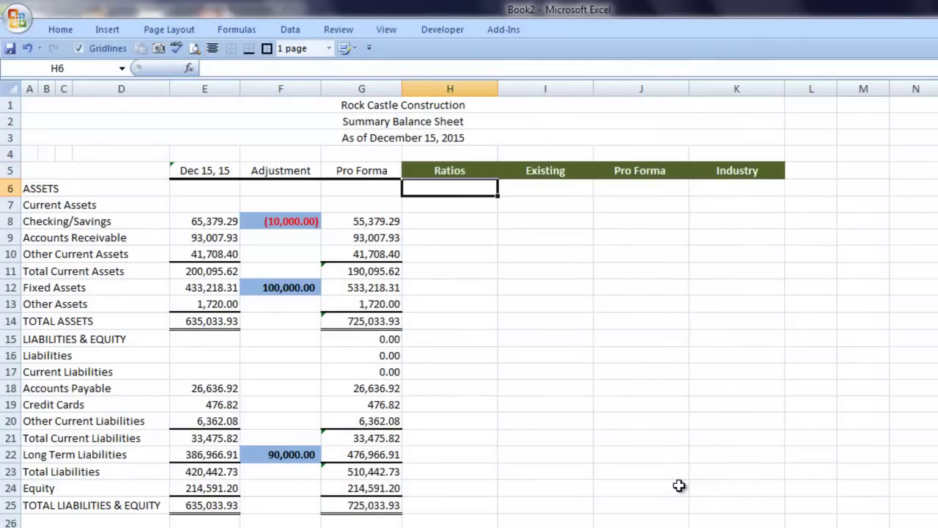
text(Li)
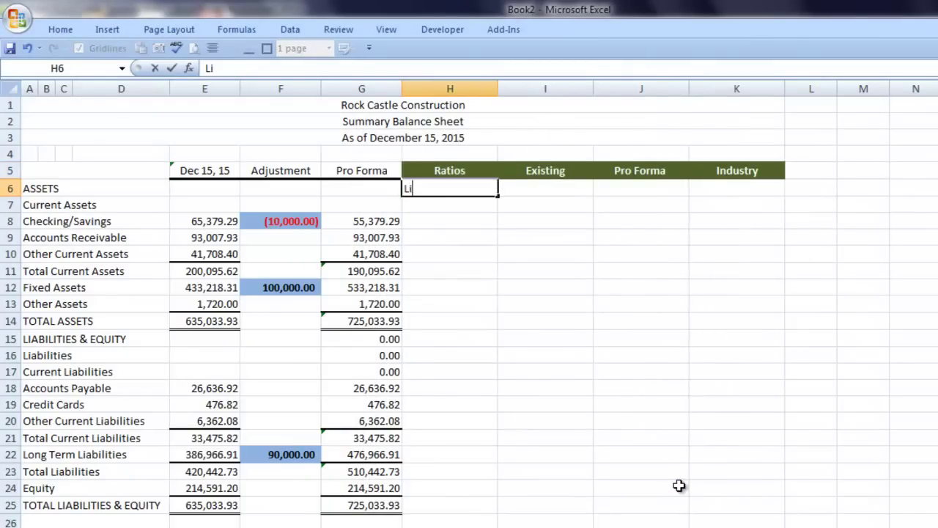
text(quidity ()
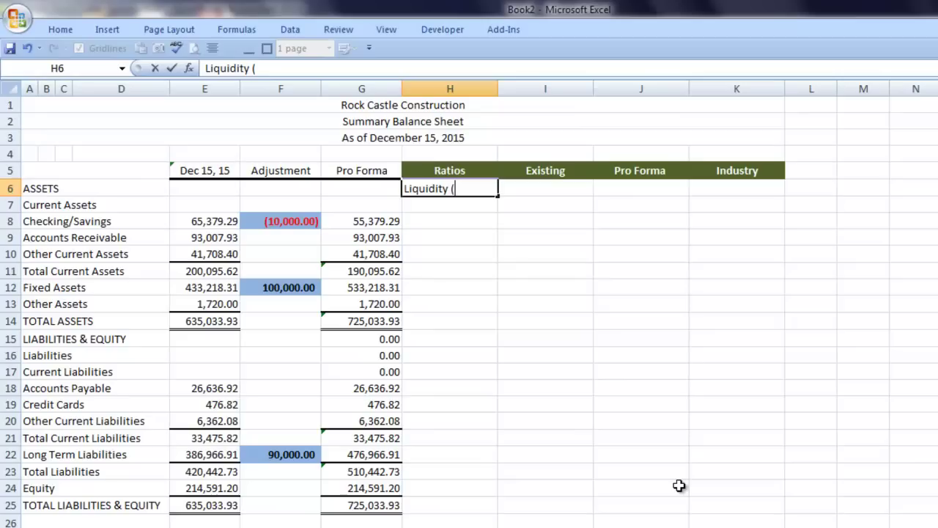
text(Current))
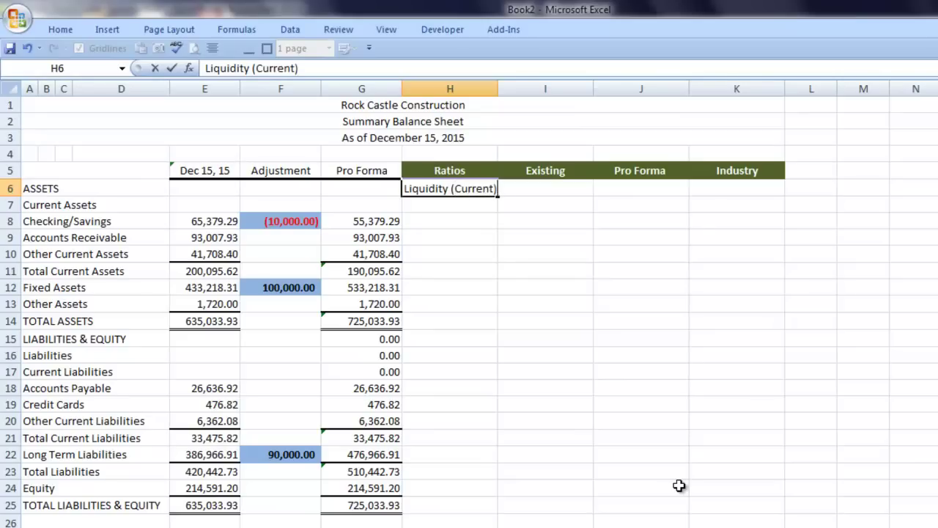
key(Return)
text(Le)
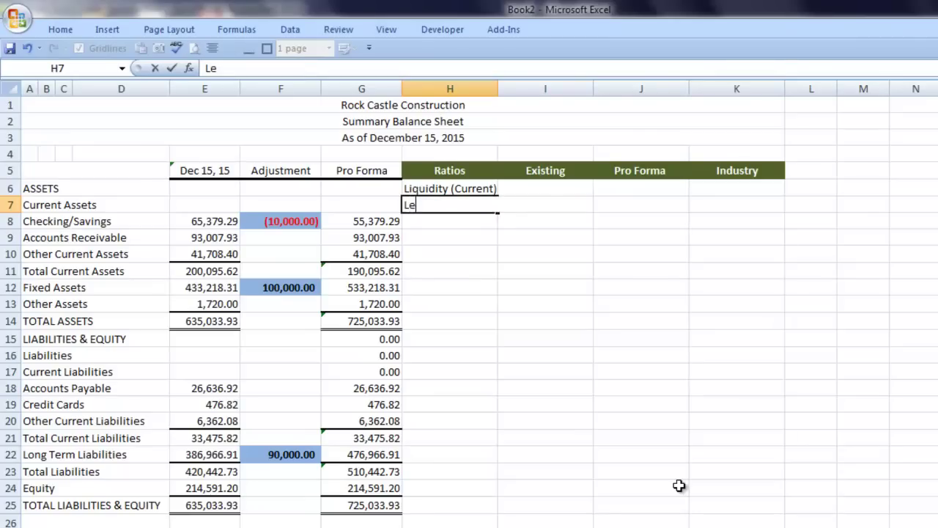
text(verage ()
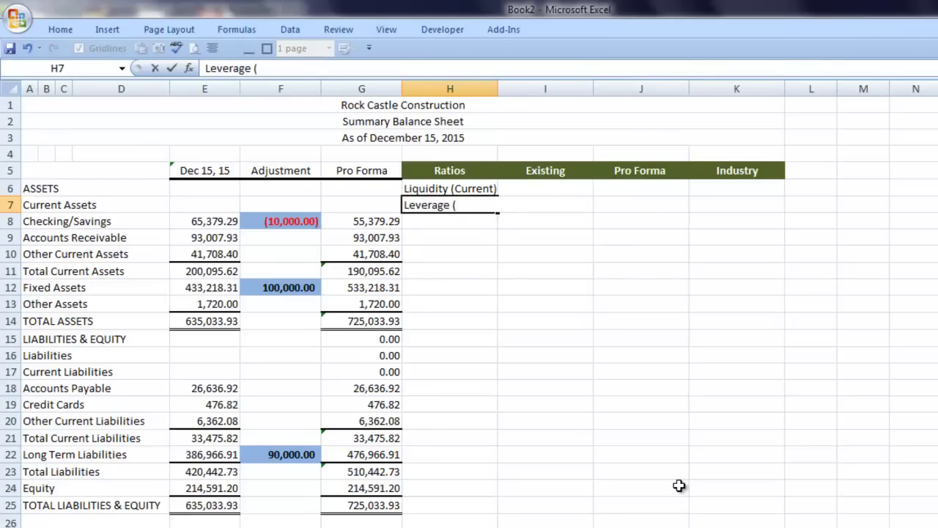
text(D/T)
text(NW))
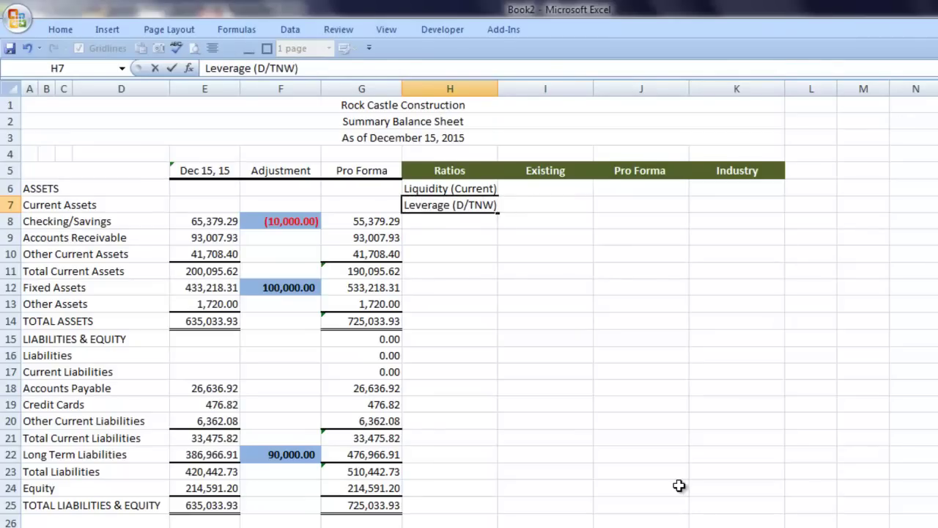
key(Return)
Step: Bold the ratio rows H6:K7 and widen column H to fit the labels
key(Up)
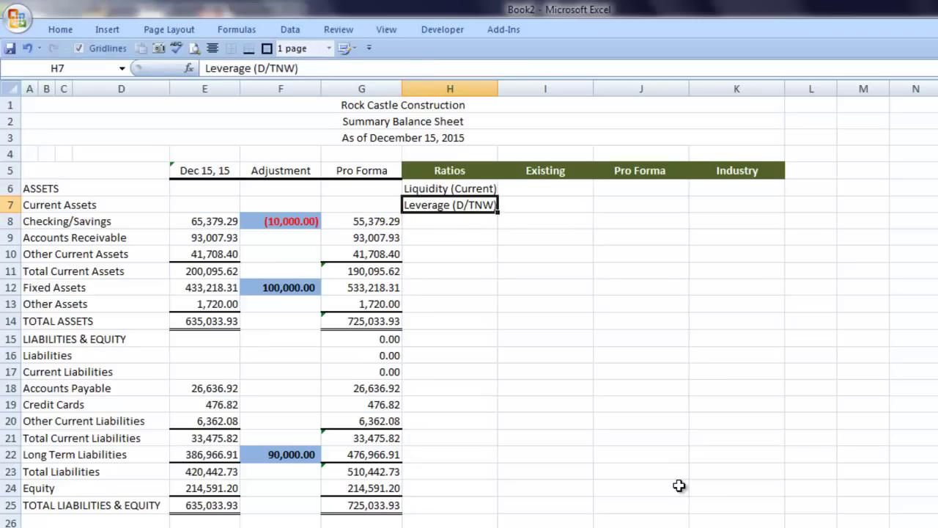
drag(450, 190, 756, 206)
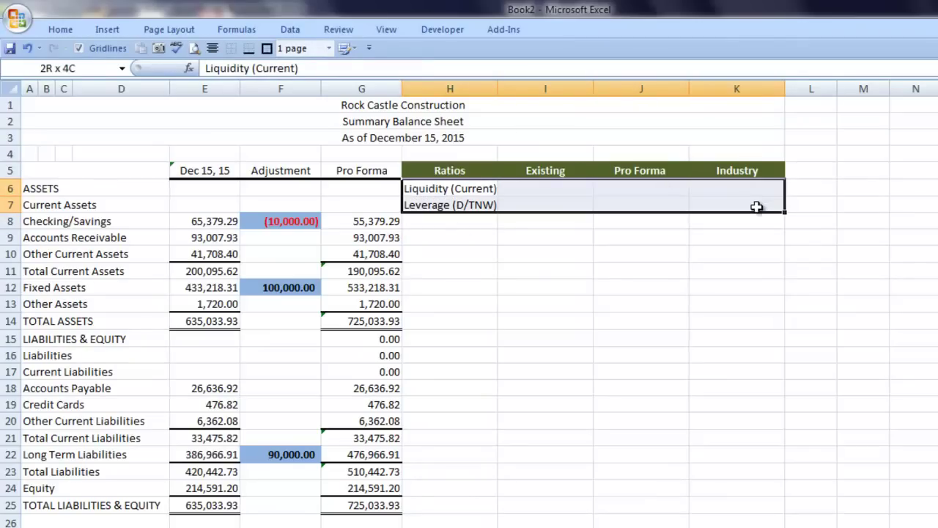
key(ctrl+b)
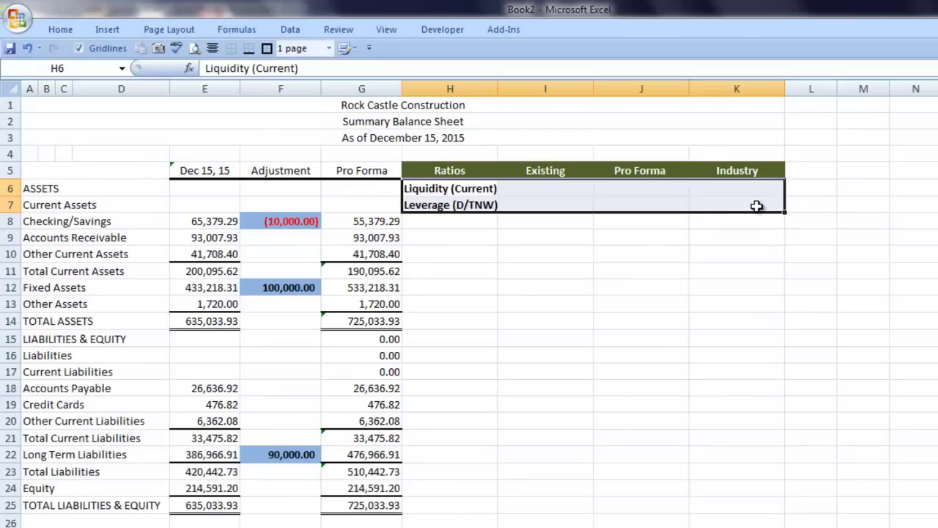
drag(496, 88, 499, 86)
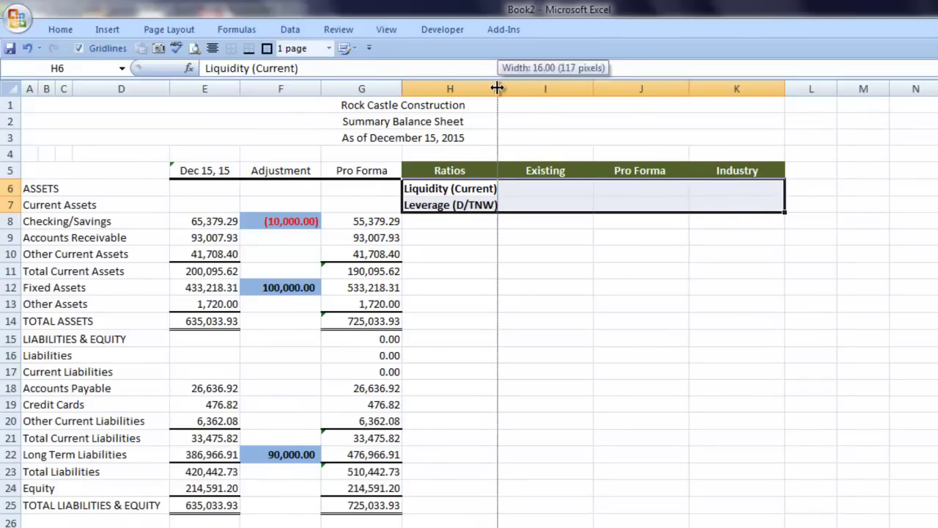
click(542, 186)
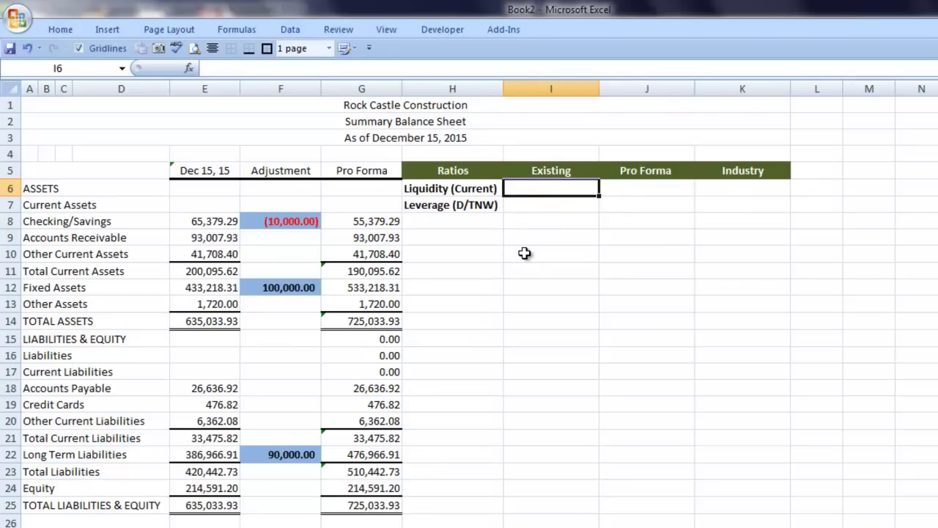
Step: Enter current ratio formulas =E11/E21 in I6 and =G11/G21 in J6
text(=)
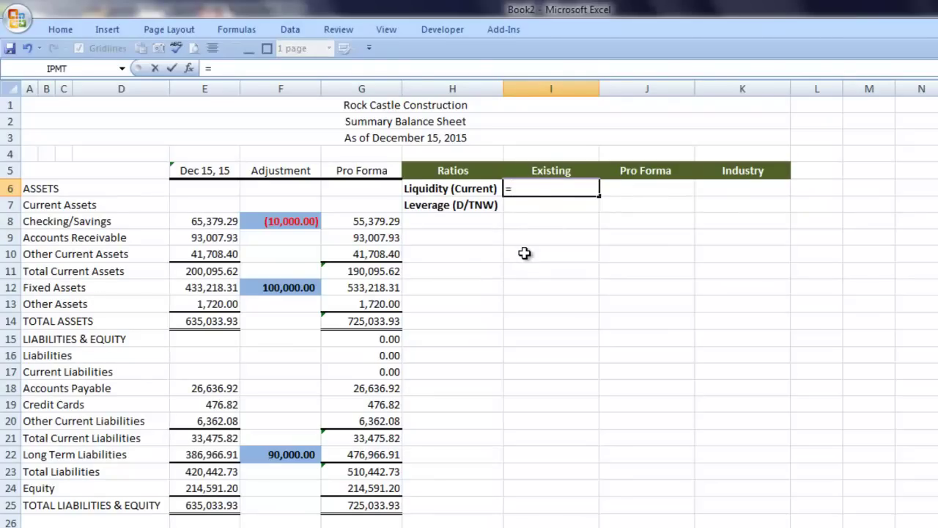
click(226, 272)
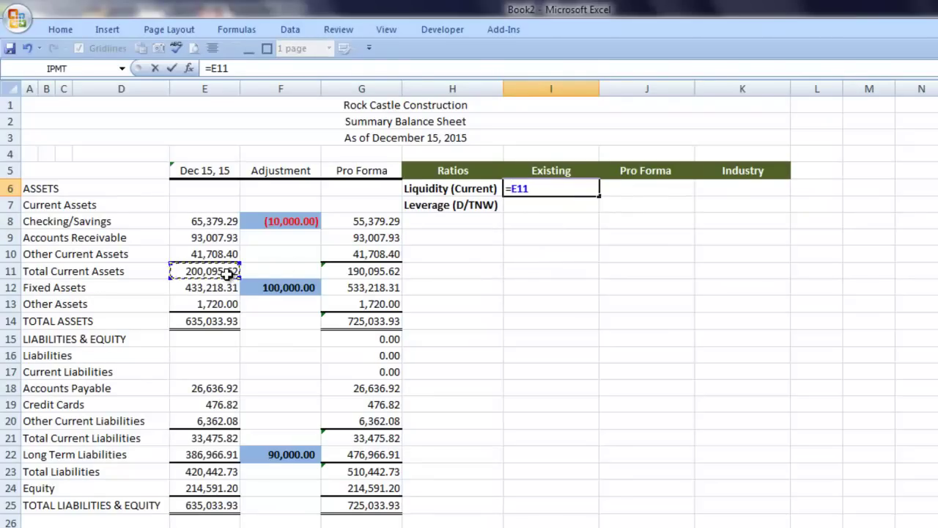
text(/)
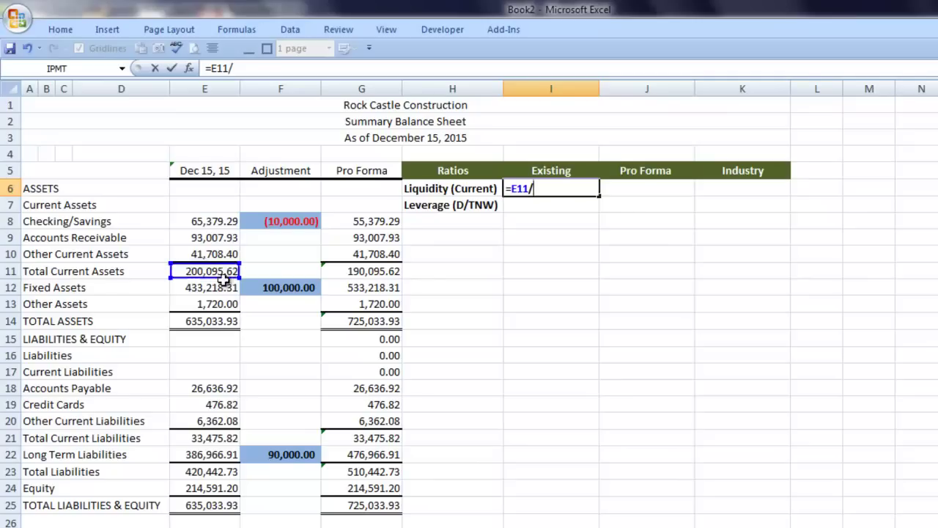
click(196, 442)
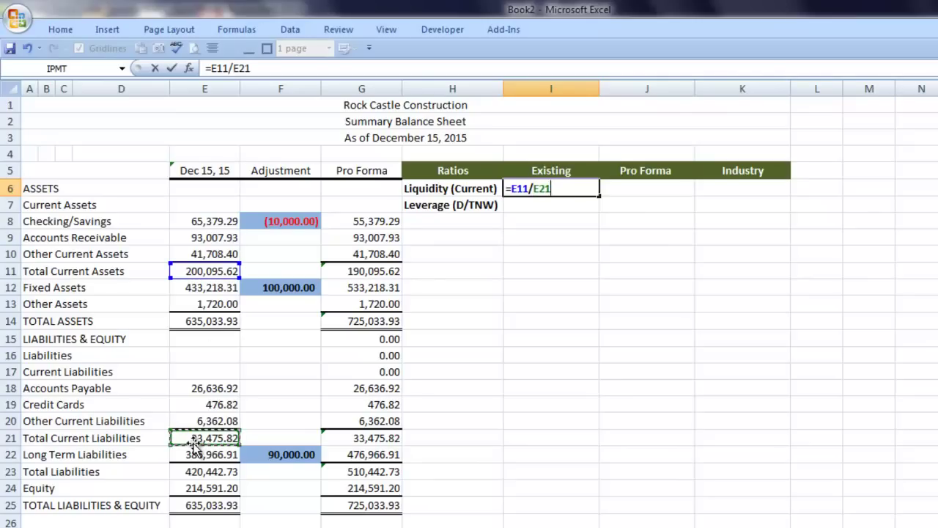
key(Tab)
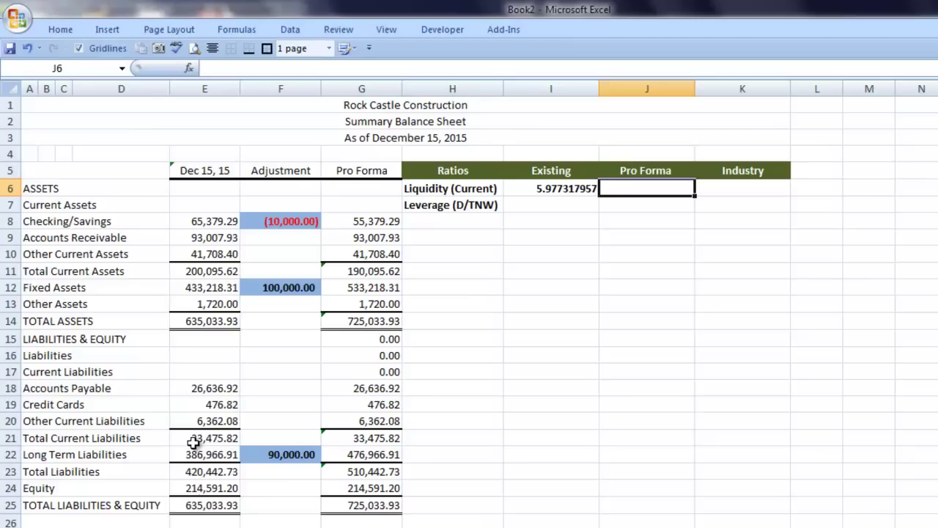
text(=)
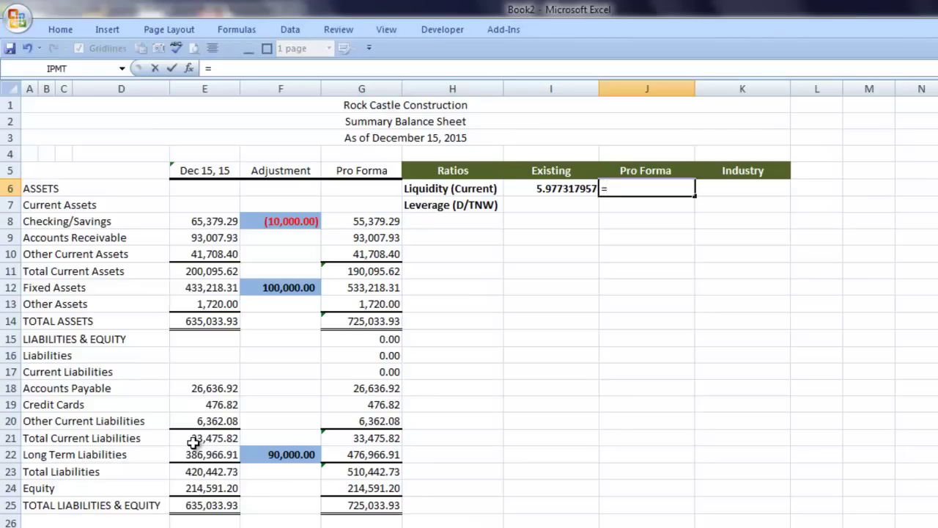
click(342, 275)
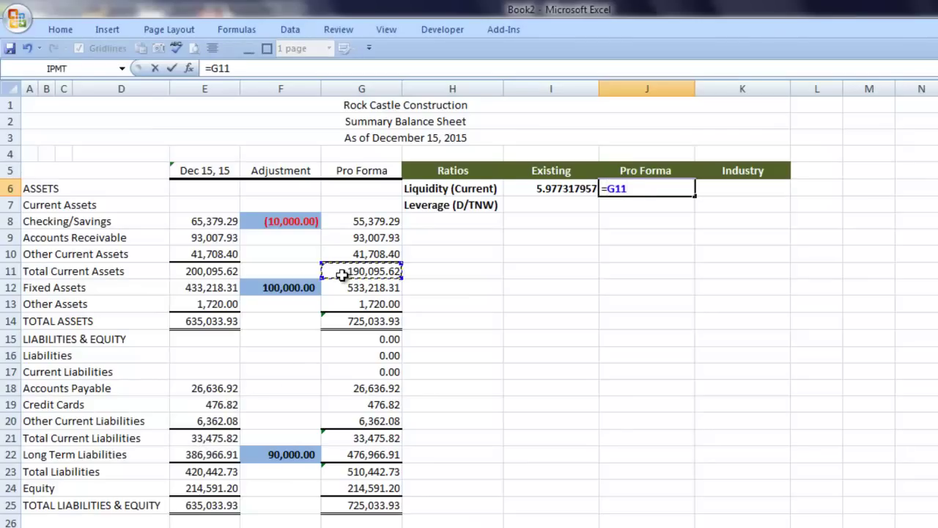
text(/)
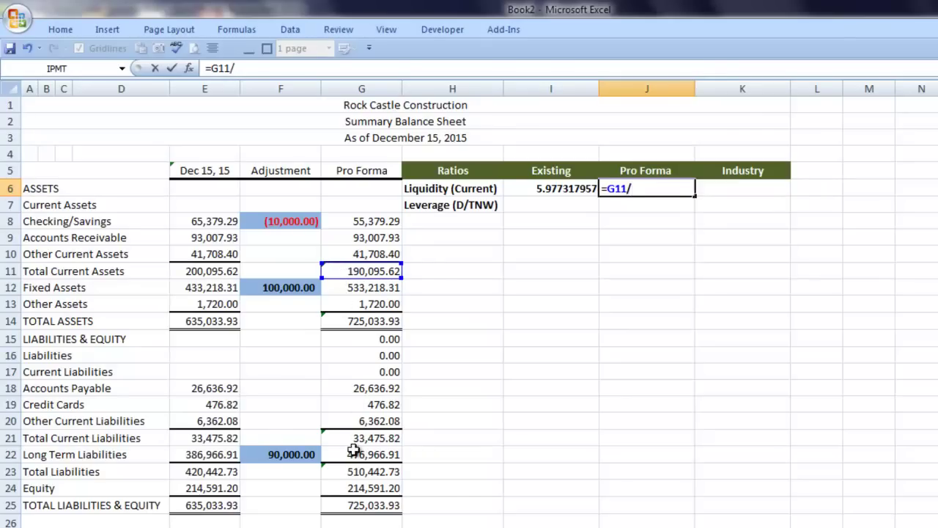
click(354, 440)
key(Tab)
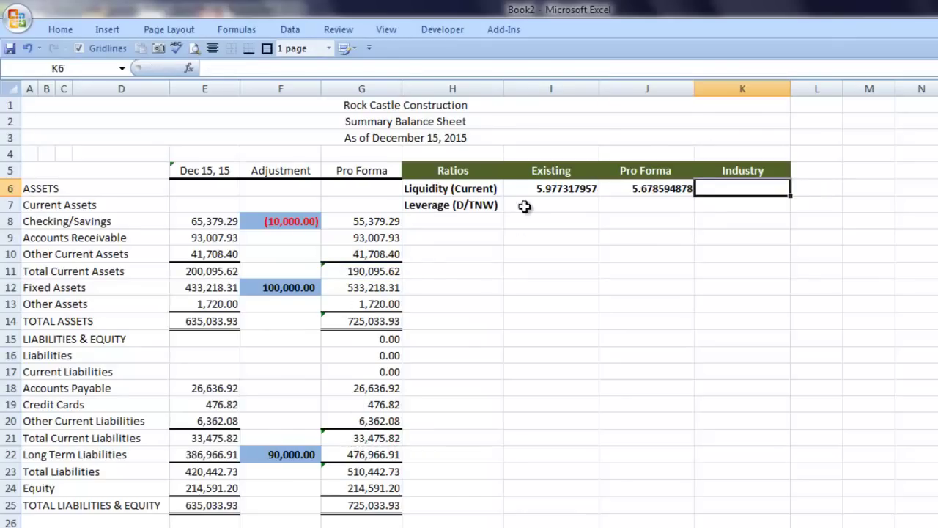
Step: Format ratio cells I6:K7 as Number with two decimals, showing 5.98 and 5.68
drag(528, 189, 728, 207)
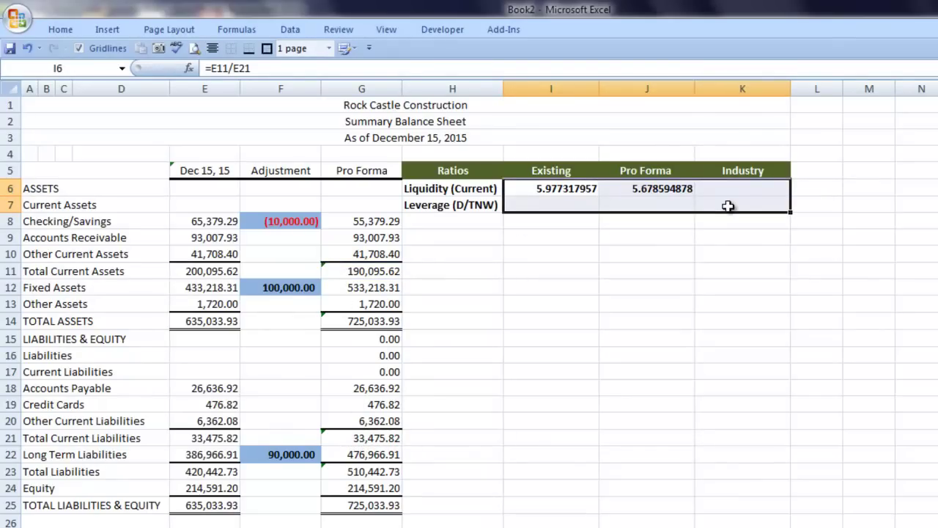
key(ctrl+1)
click(390, 164)
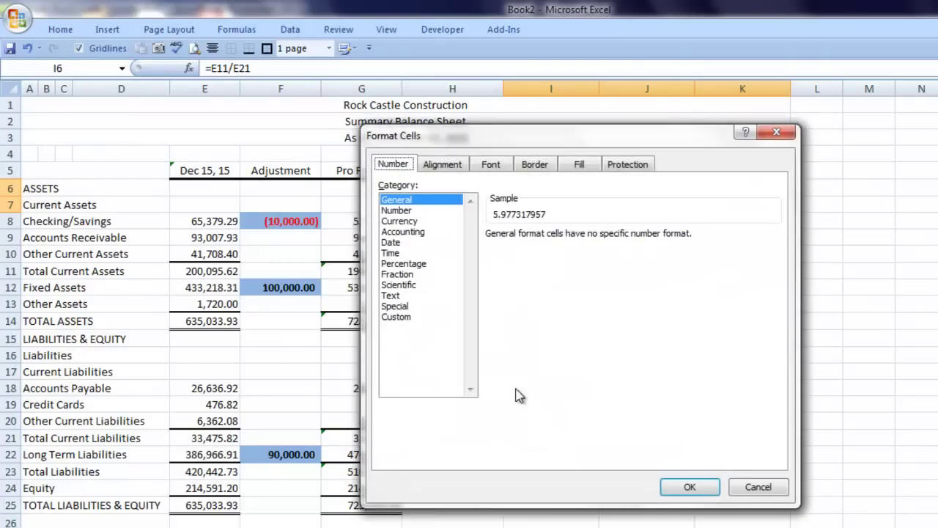
click(396, 210)
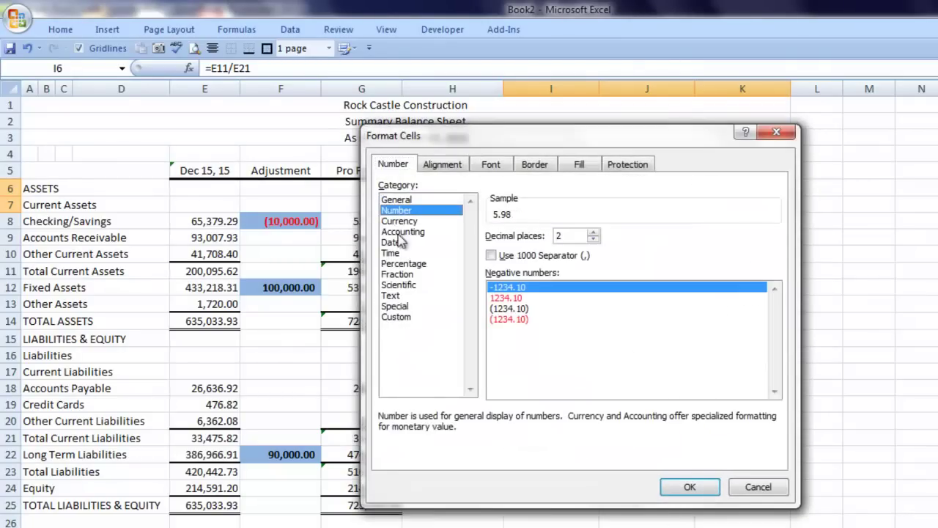
click(686, 491)
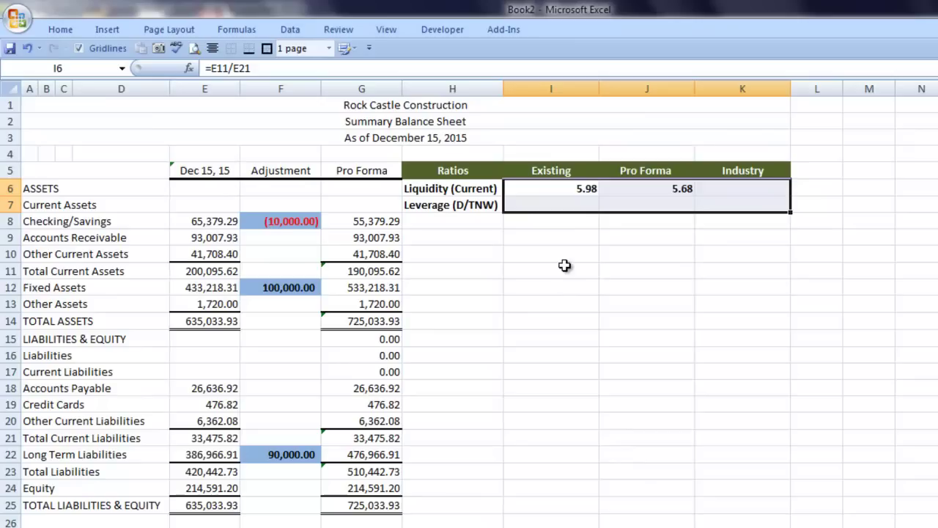
Step: Enter leverage formulas =E23/E24 in I7 and =G23/G24 in J7, giving 1.96 and 2.38
click(546, 207)
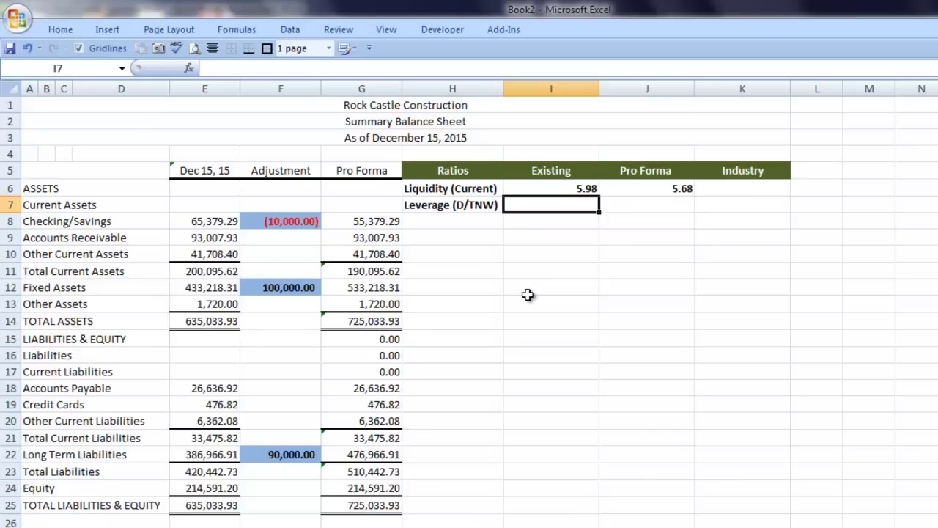
text(=)
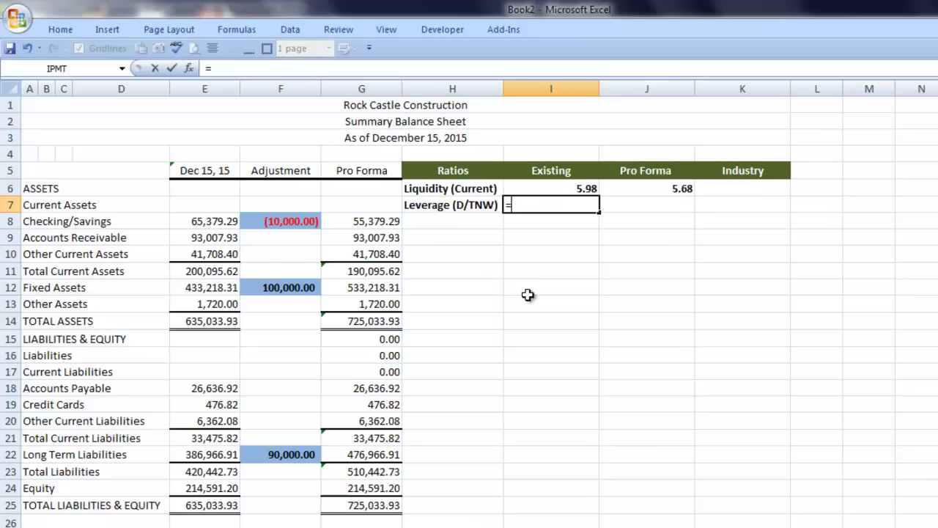
click(206, 471)
text(/)
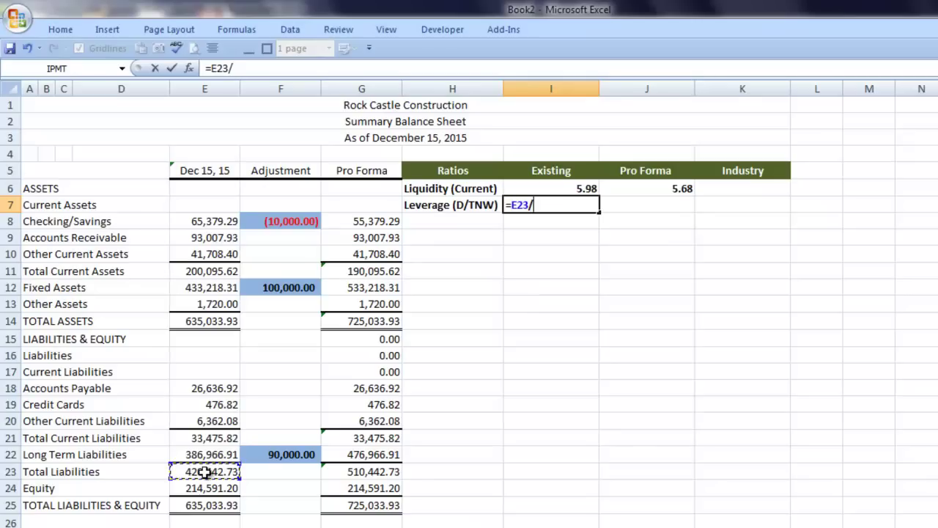
click(204, 487)
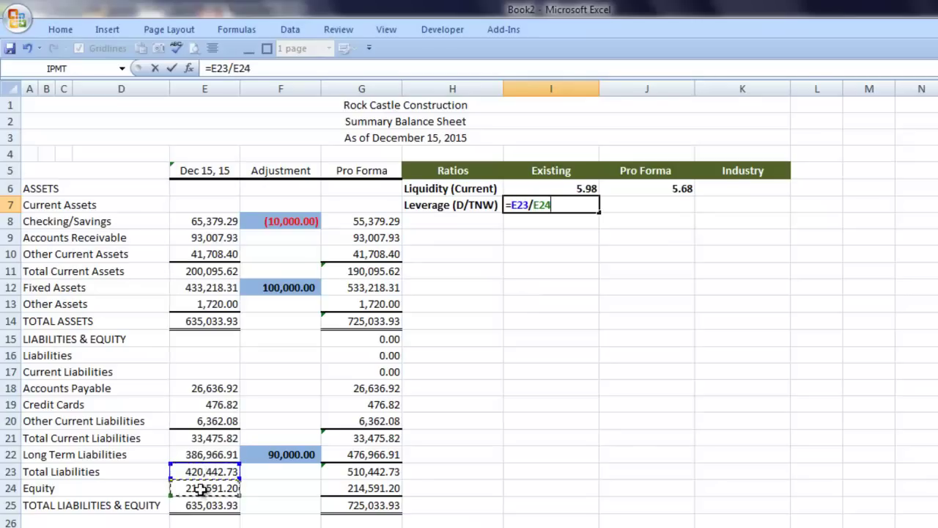
key(Tab)
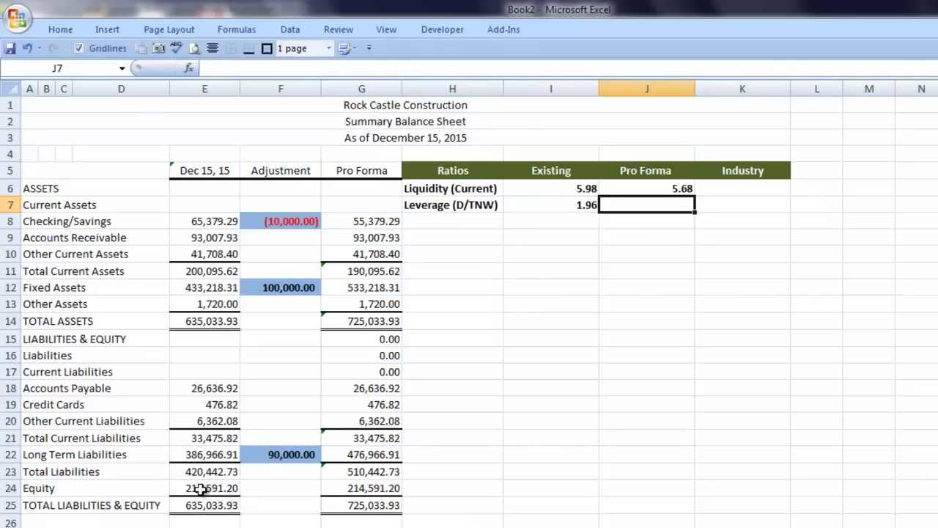
text(=)
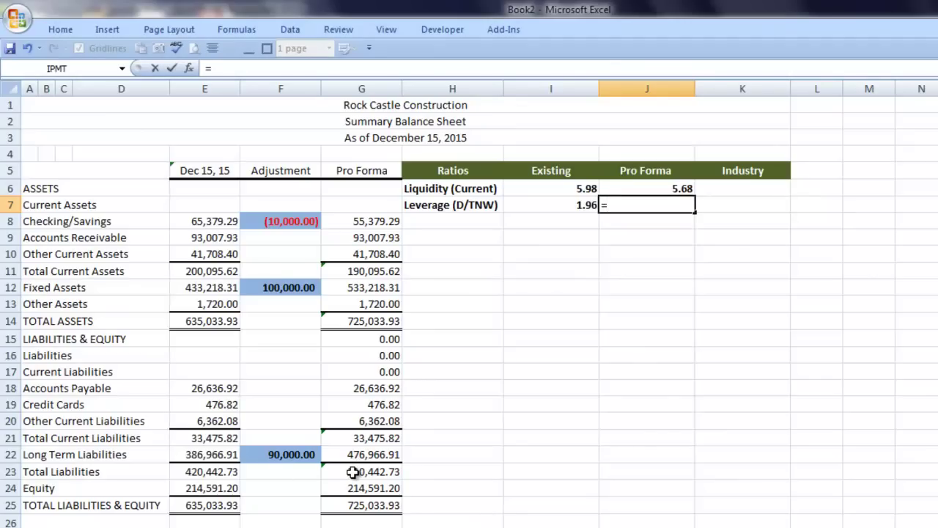
click(352, 472)
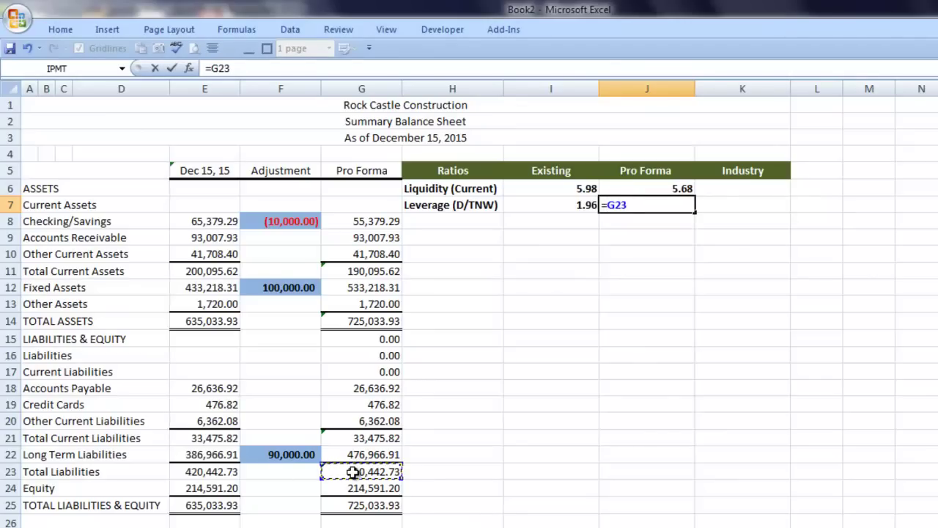
text(/)
click(355, 488)
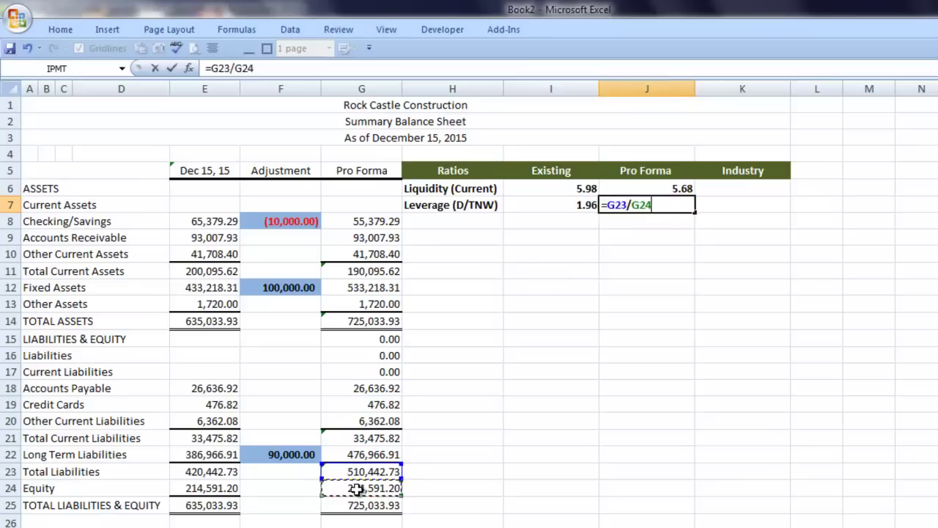
key(Tab)
key(Tab)
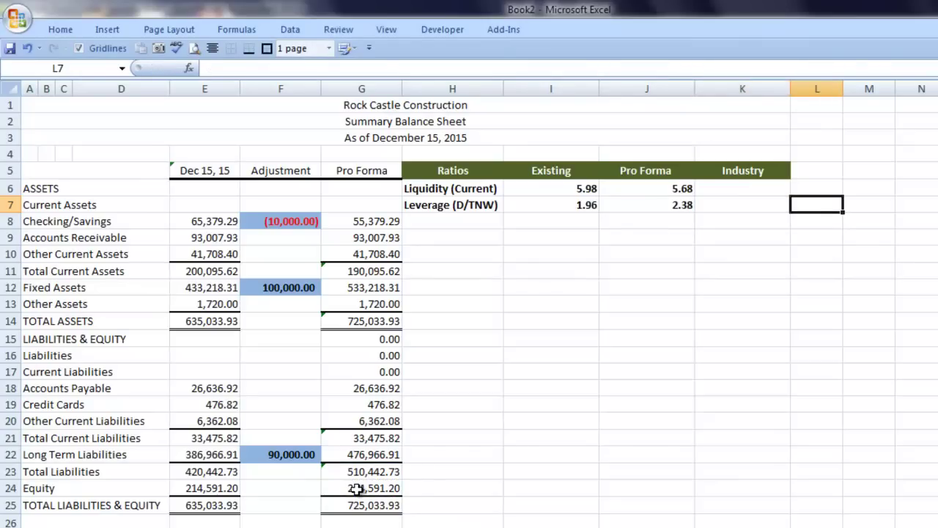
key(Tab)
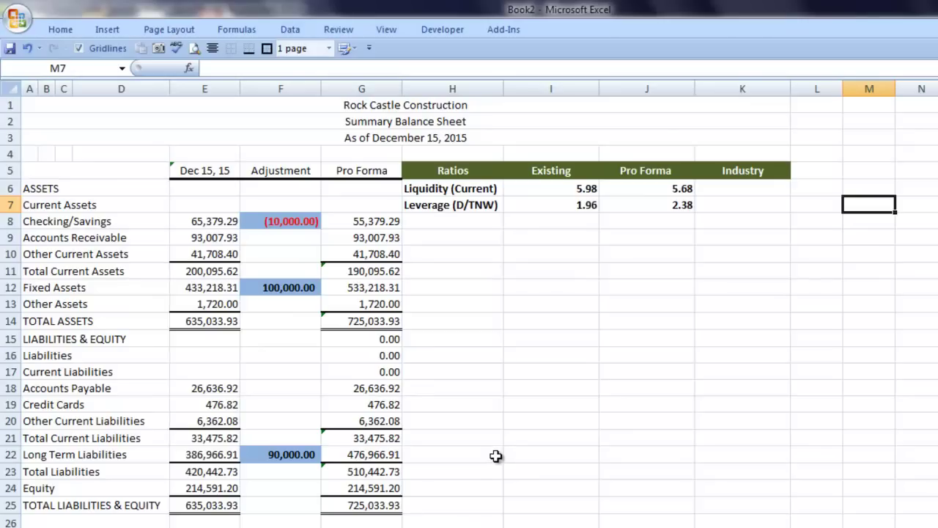
Step: Change the adjustments to 150,000 fixed assets in F12 and -20,000 cash in F8
click(267, 290)
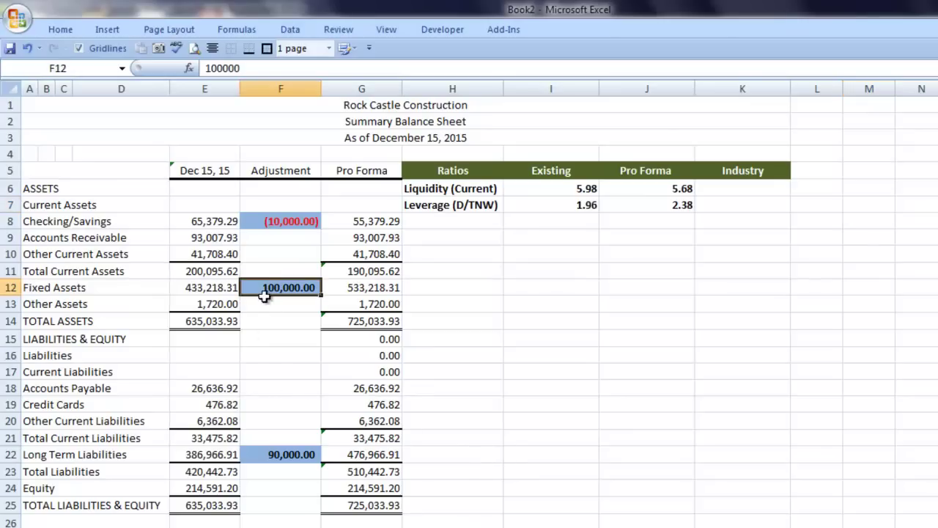
text(15000)
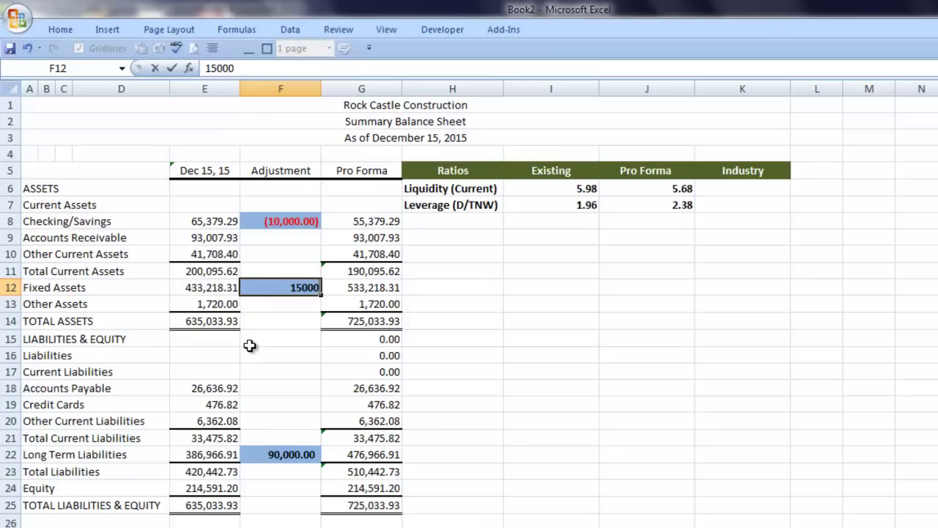
text(0)
key(Return)
key(Up)
key(Up)
key(Up)
key(Up)
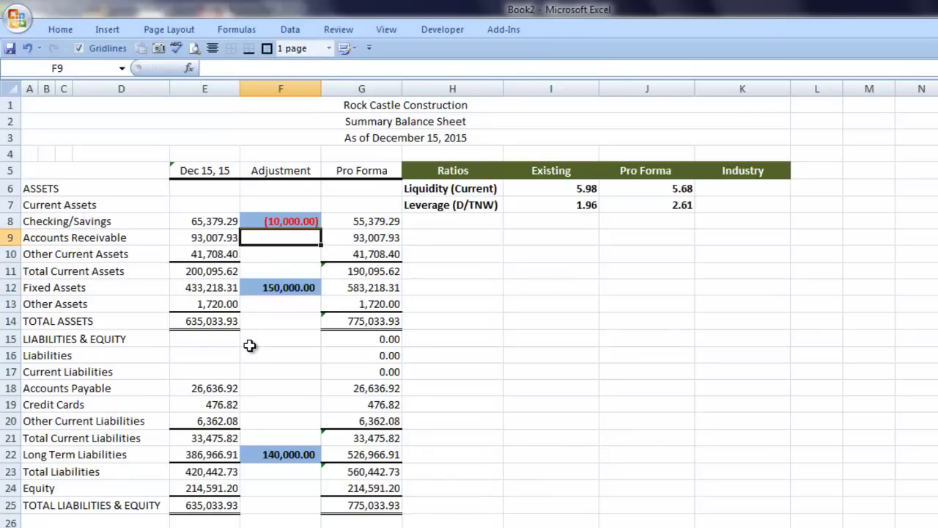
key(Up)
text(-)
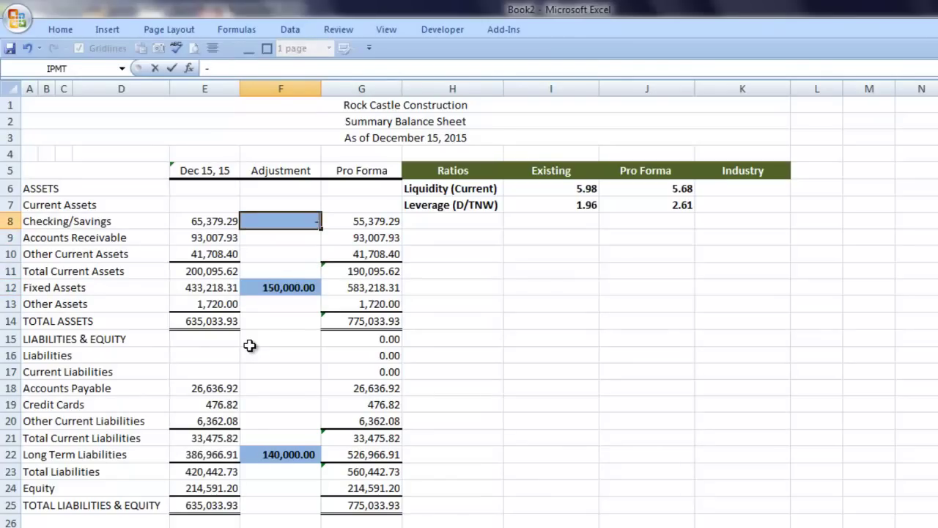
text(20000)
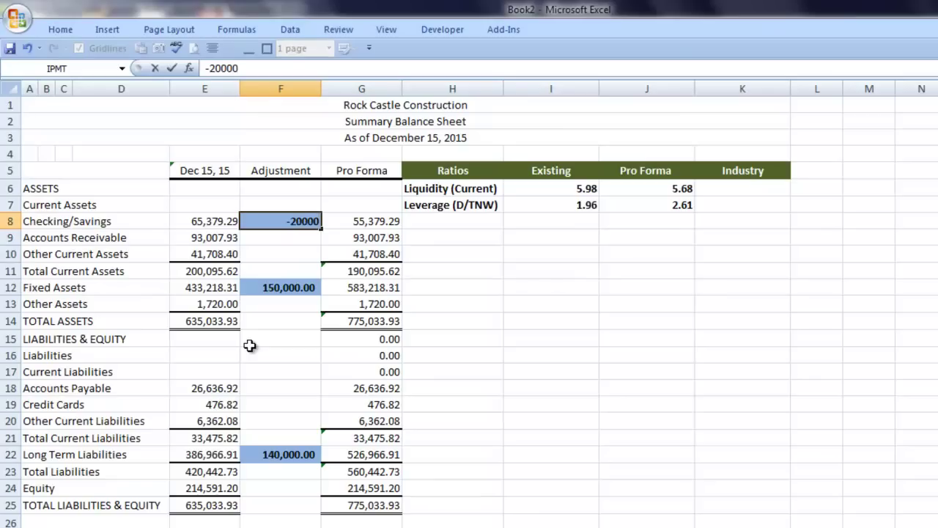
key(Return)
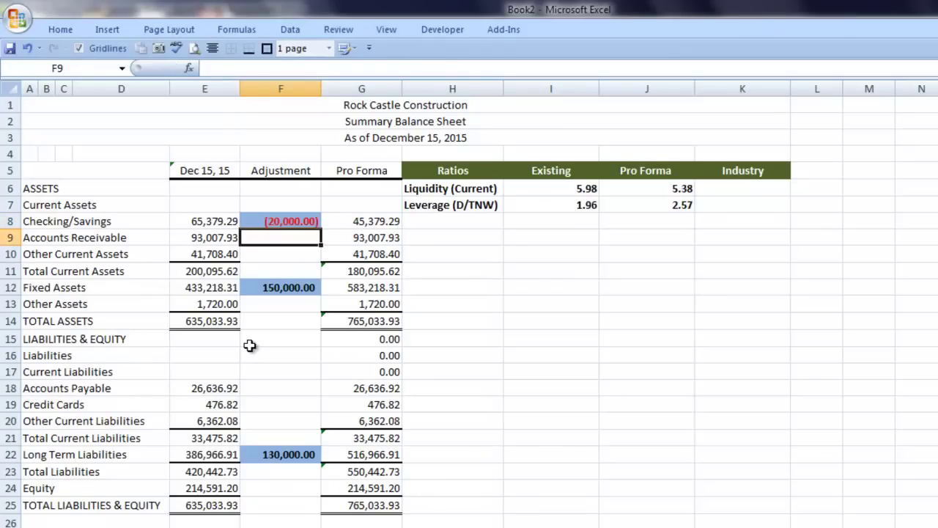